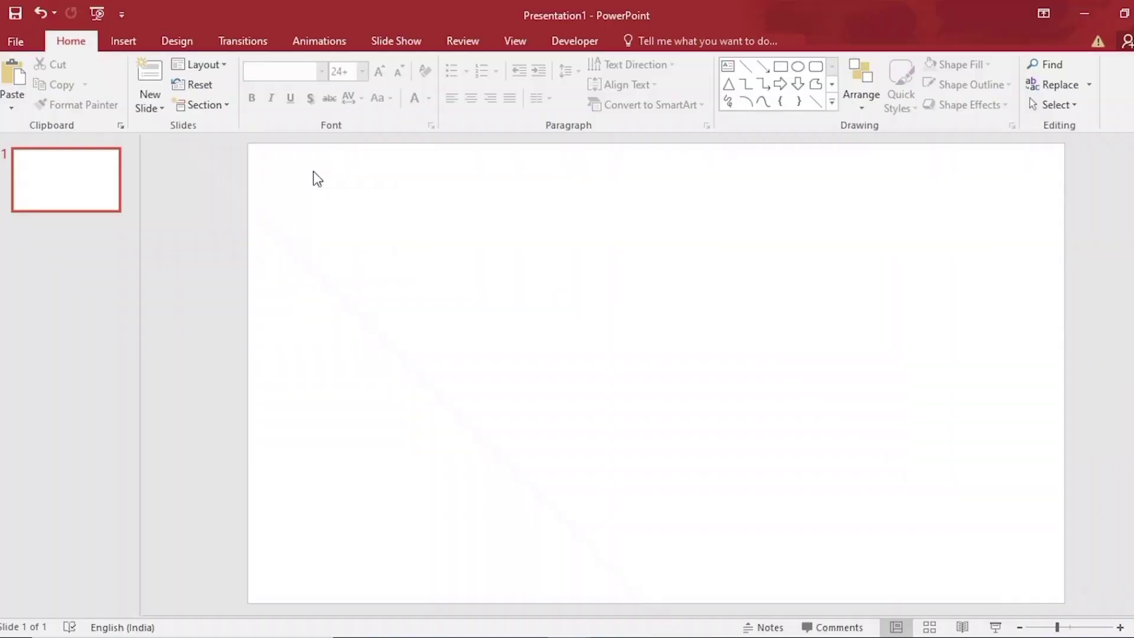
Step: Browse the Pictures folder for a picture and select the brown.jfif sunflower image
{"action": "left_click", "coordinate": [130, 46]}
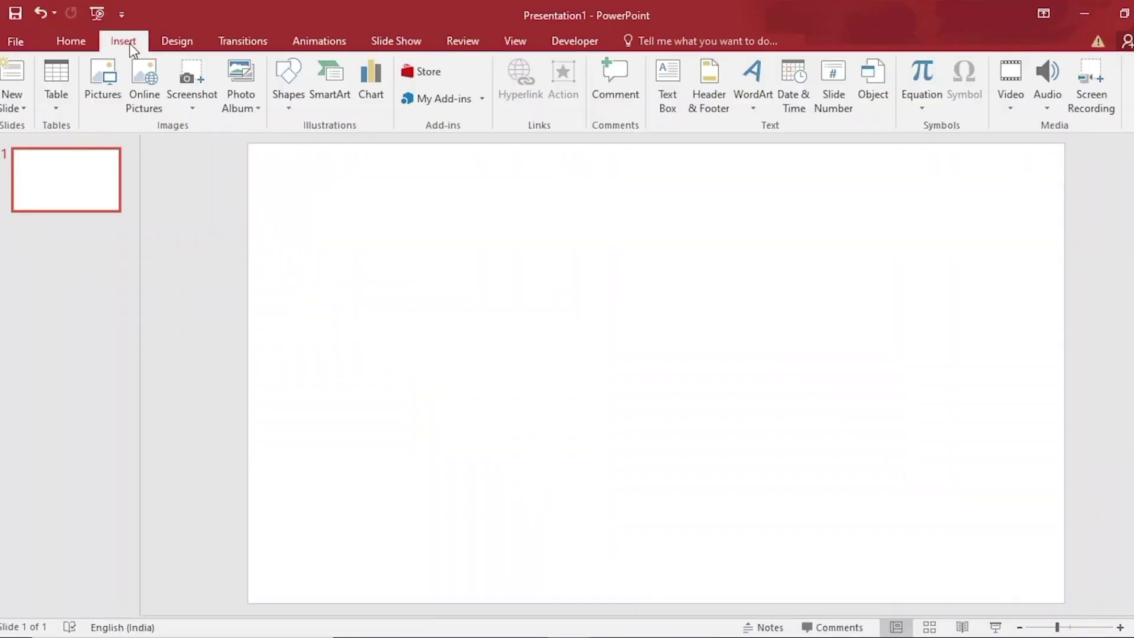
{"action": "left_click", "coordinate": [107, 90]}
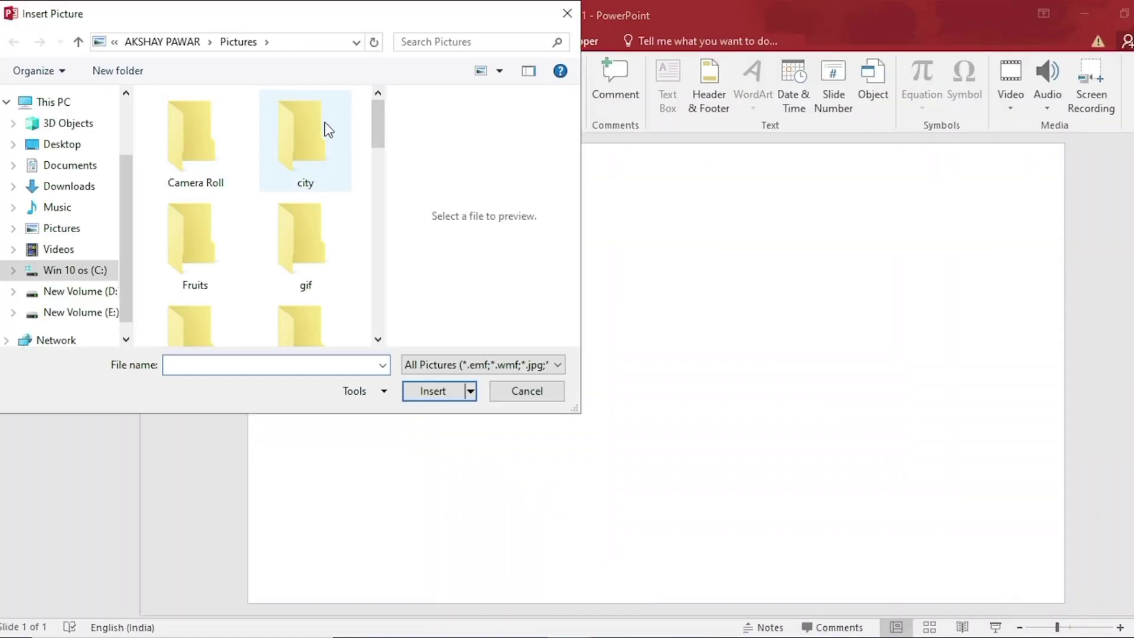
{"action": "left_click_drag", "start_coordinate": [381, 122], "coordinate": [373, 223]}
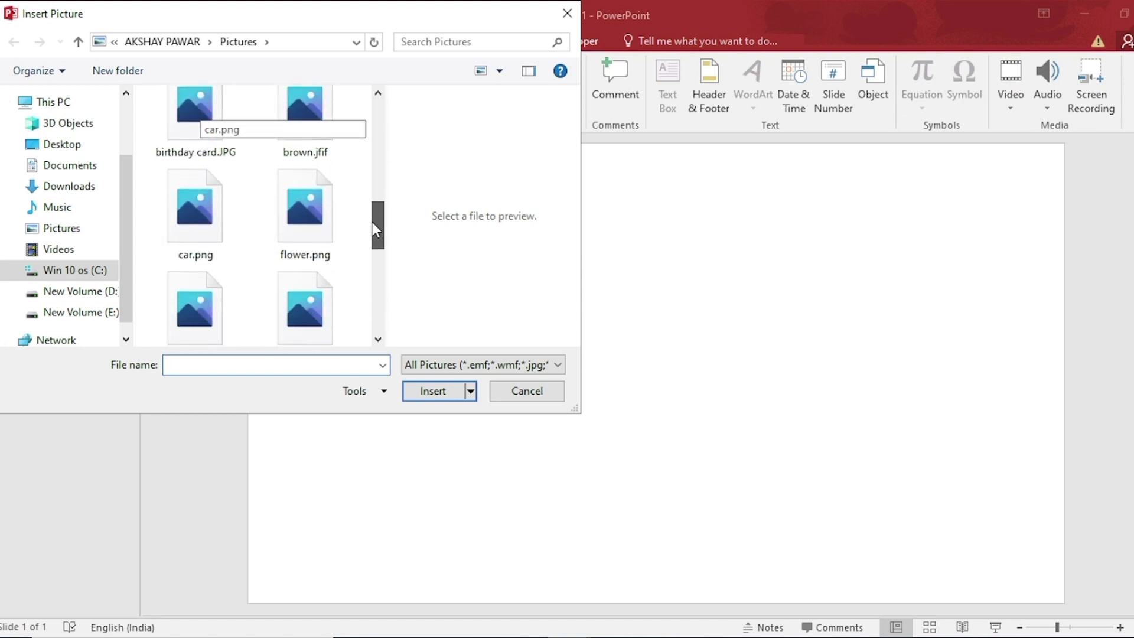
{"action": "left_click", "coordinate": [299, 139]}
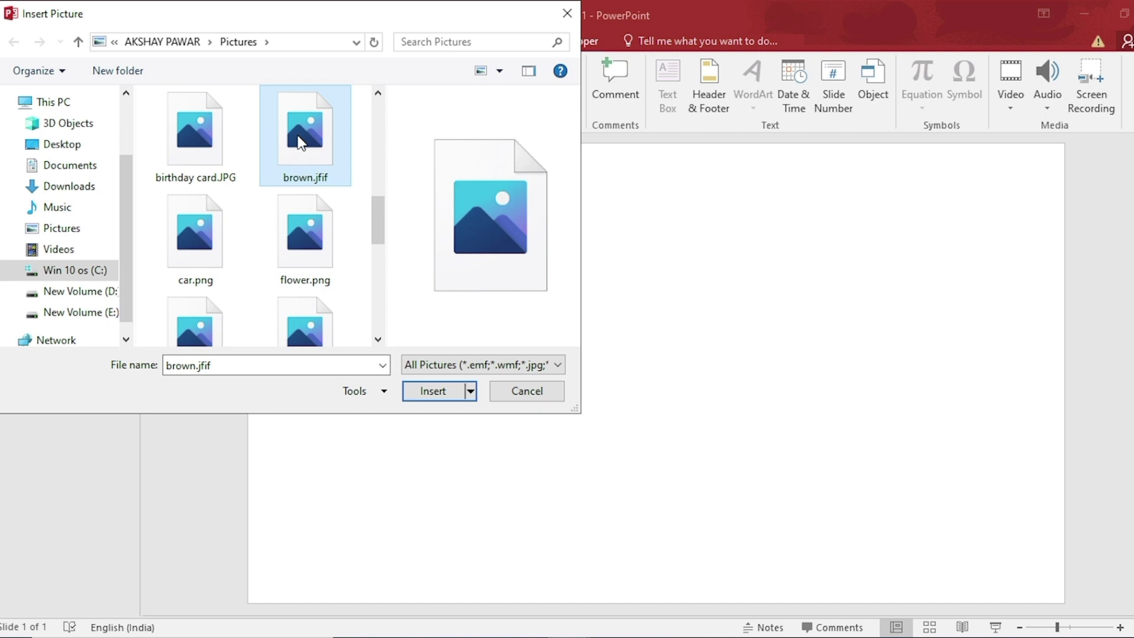
Step: Insert brown.jfif, crop it to 16:9, and stretch it to fill the slide at 19.05 × 33.87 cm
{"action": "left_click", "coordinate": [433, 391]}
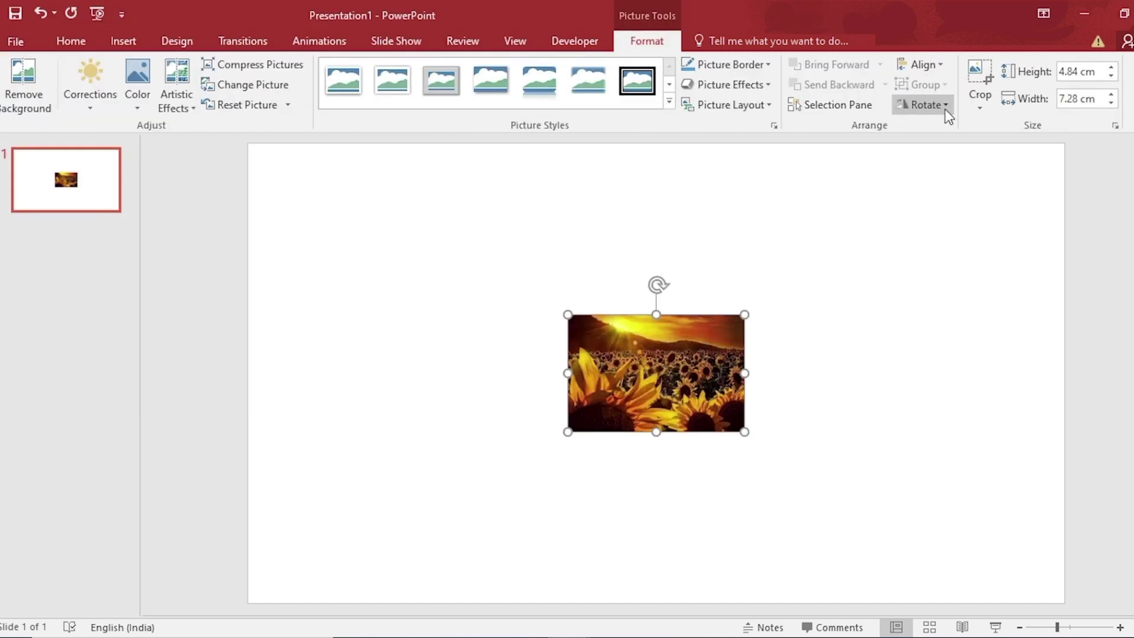
{"action": "left_click", "coordinate": [979, 100]}
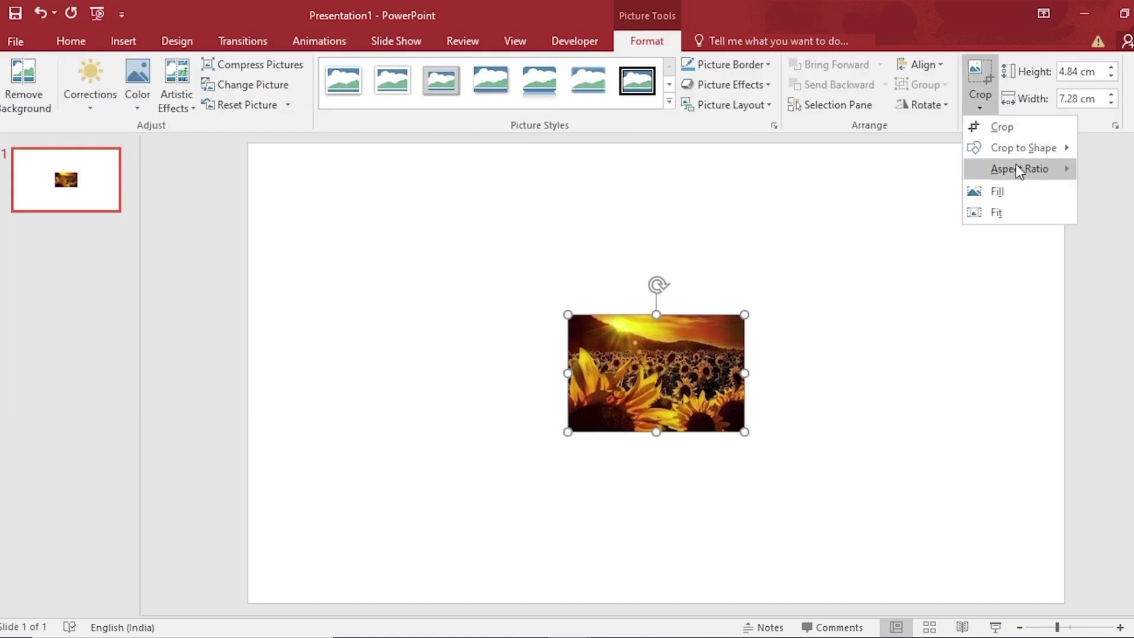
{"action": "mouse_move", "coordinate": [1016, 164]}
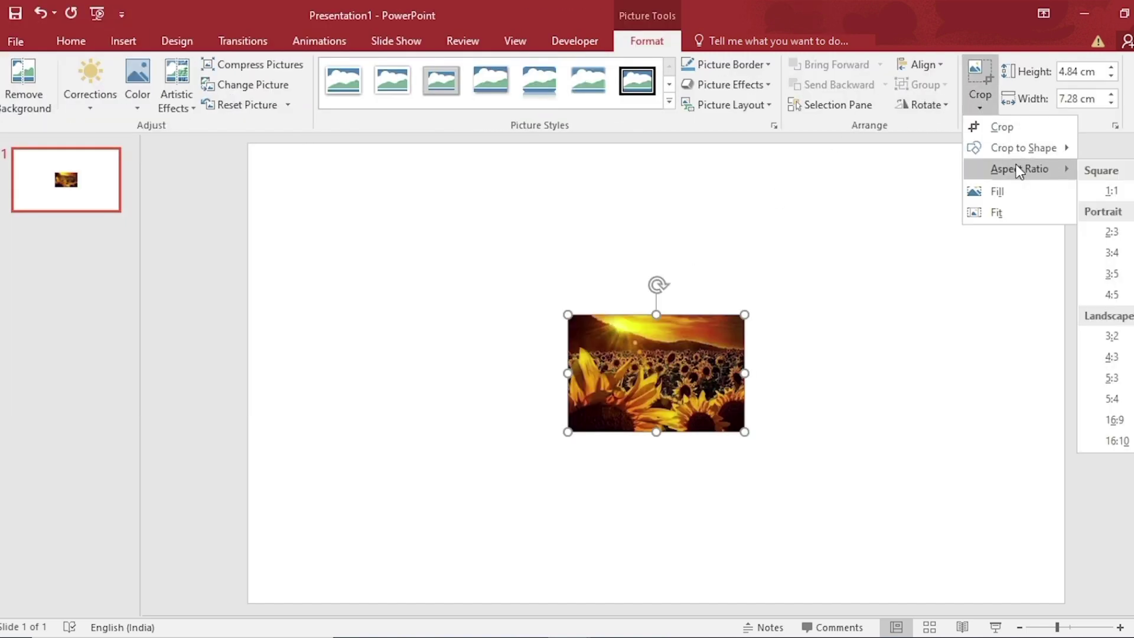
{"action": "left_click", "coordinate": [1114, 420]}
{"action": "left_click", "coordinate": [1009, 366]}
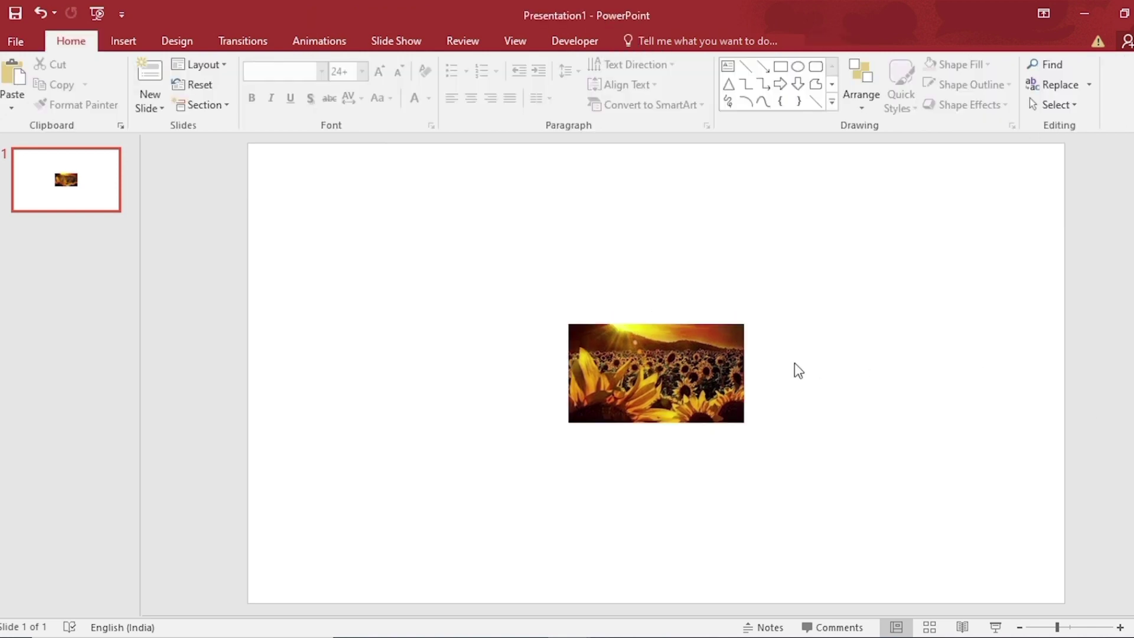
{"action": "left_click_drag", "start_coordinate": [653, 367], "coordinate": [333, 181]}
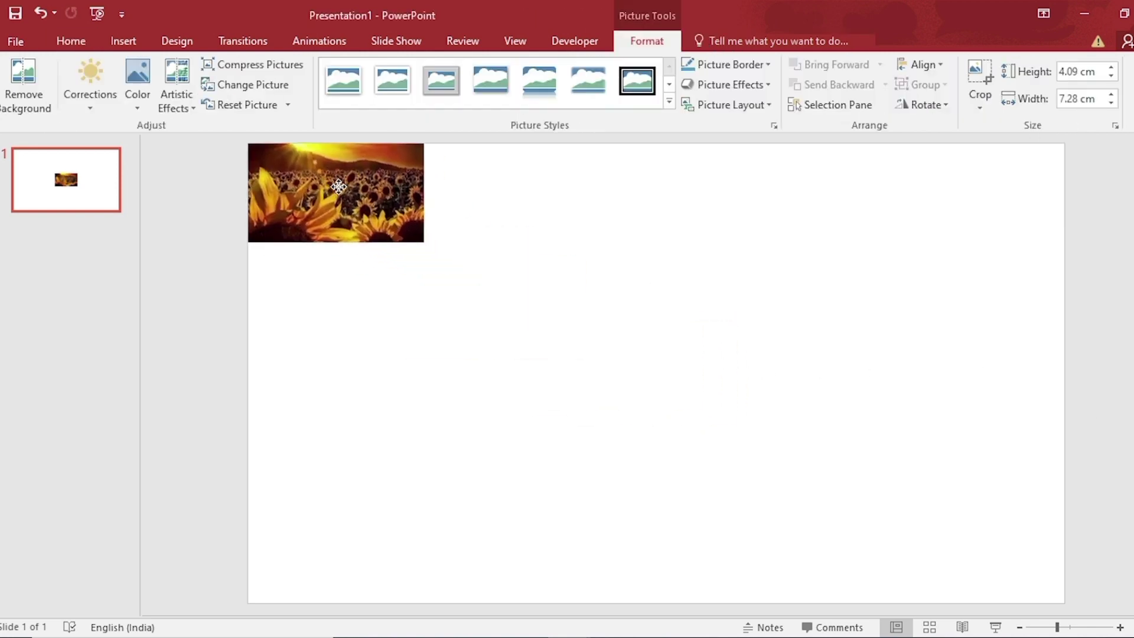
{"action": "left_click_drag", "start_coordinate": [423, 243], "coordinate": [1064, 603]}
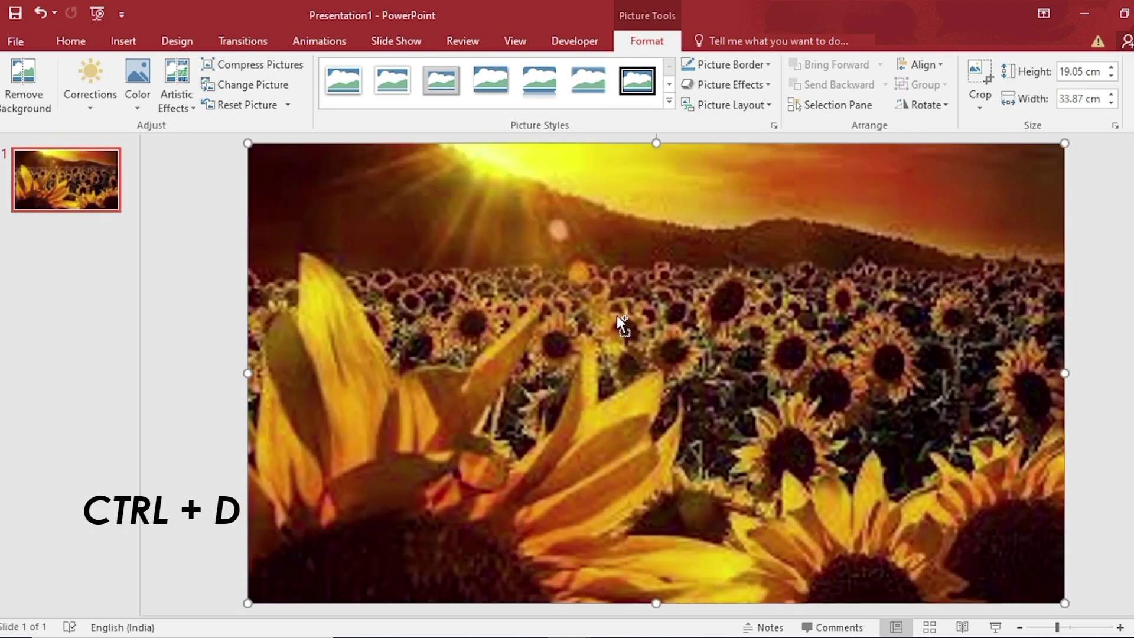
Step: Duplicate the full-slide sunflower picture and crop the copy's edges inward
{"action": "key", "text": "ctrl+d"}
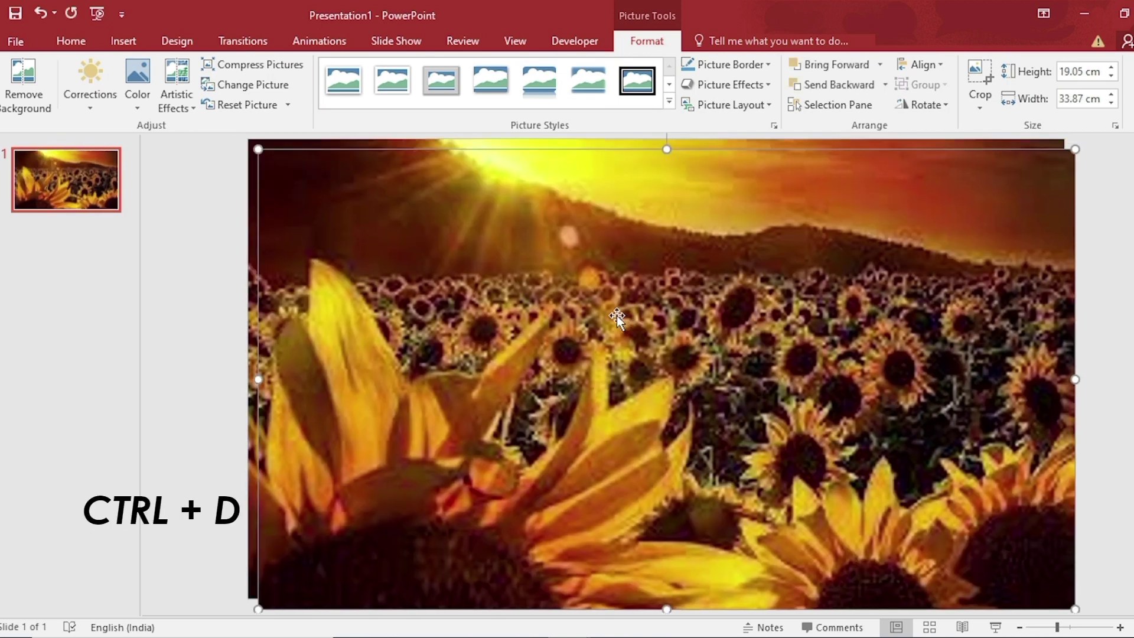
{"action": "left_click", "coordinate": [980, 102]}
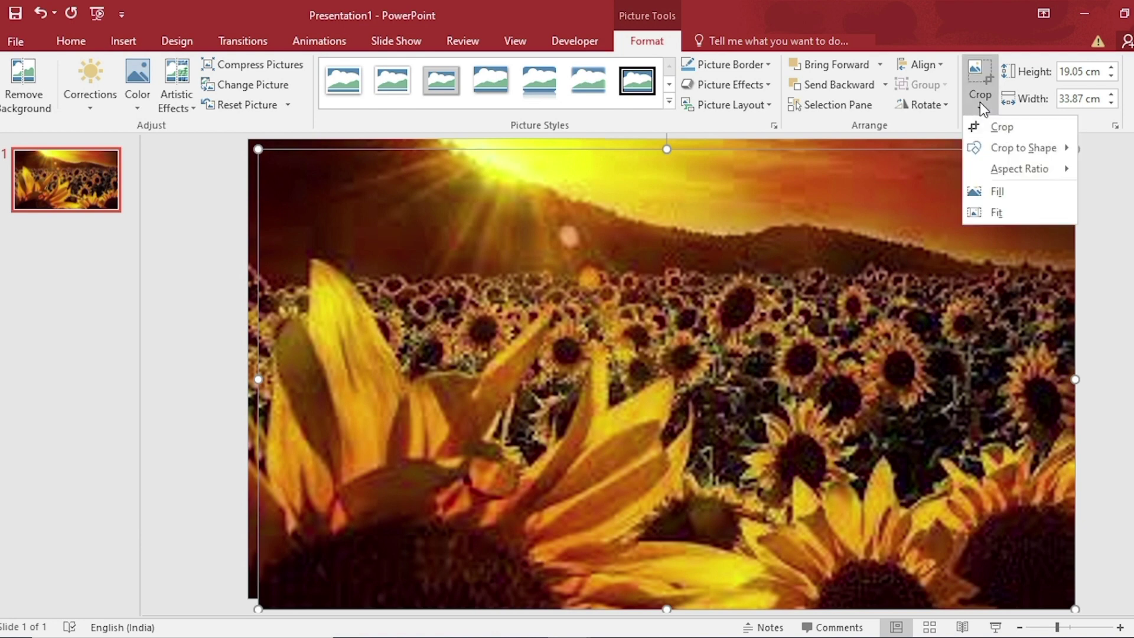
{"action": "left_click", "coordinate": [1004, 127]}
{"action": "left_click_drag", "start_coordinate": [1072, 148], "coordinate": [1004, 201]}
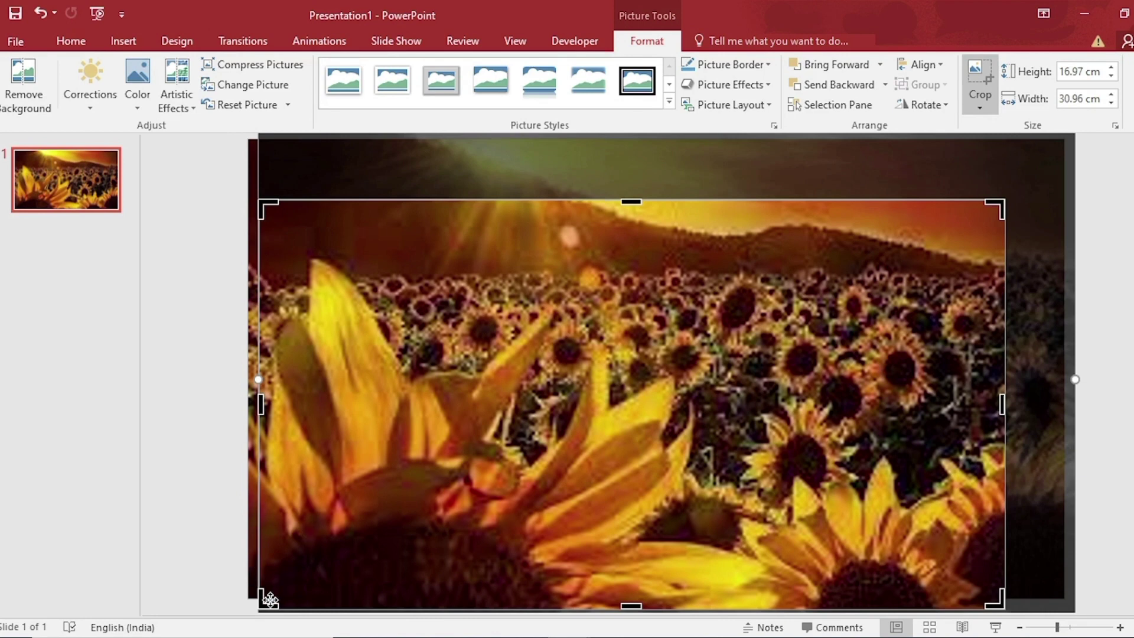
{"action": "left_click_drag", "start_coordinate": [260, 605], "coordinate": [353, 555]}
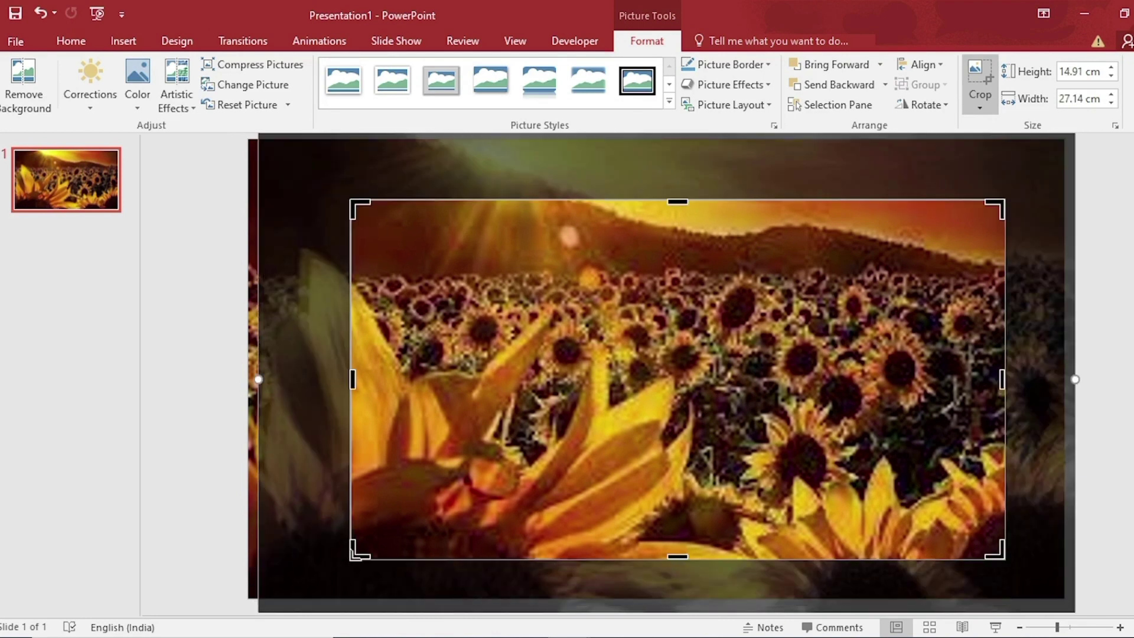
Step: Crop the duplicate picture to a Rounded Rectangle shape
{"action": "left_click", "coordinate": [980, 106]}
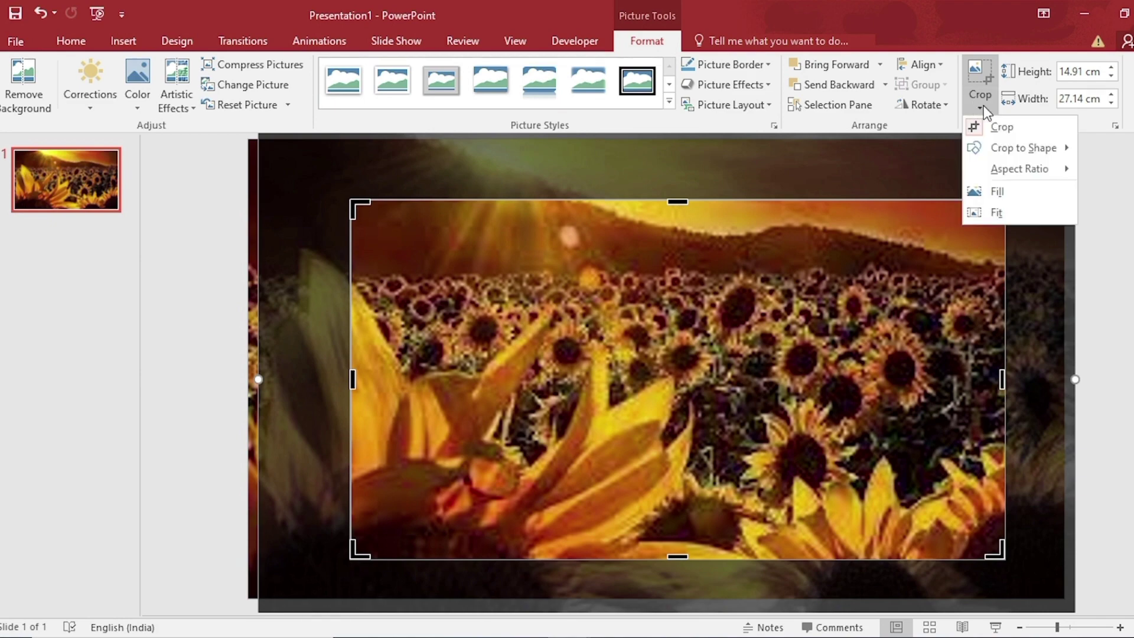
{"action": "mouse_move", "coordinate": [1005, 145]}
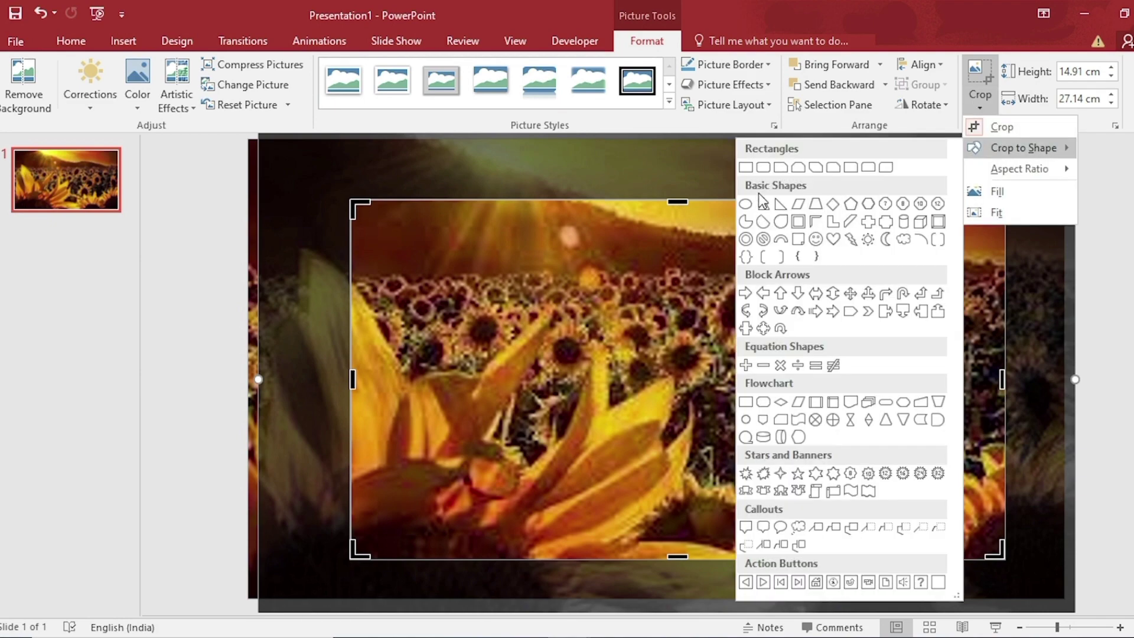
{"action": "left_click", "coordinate": [765, 168]}
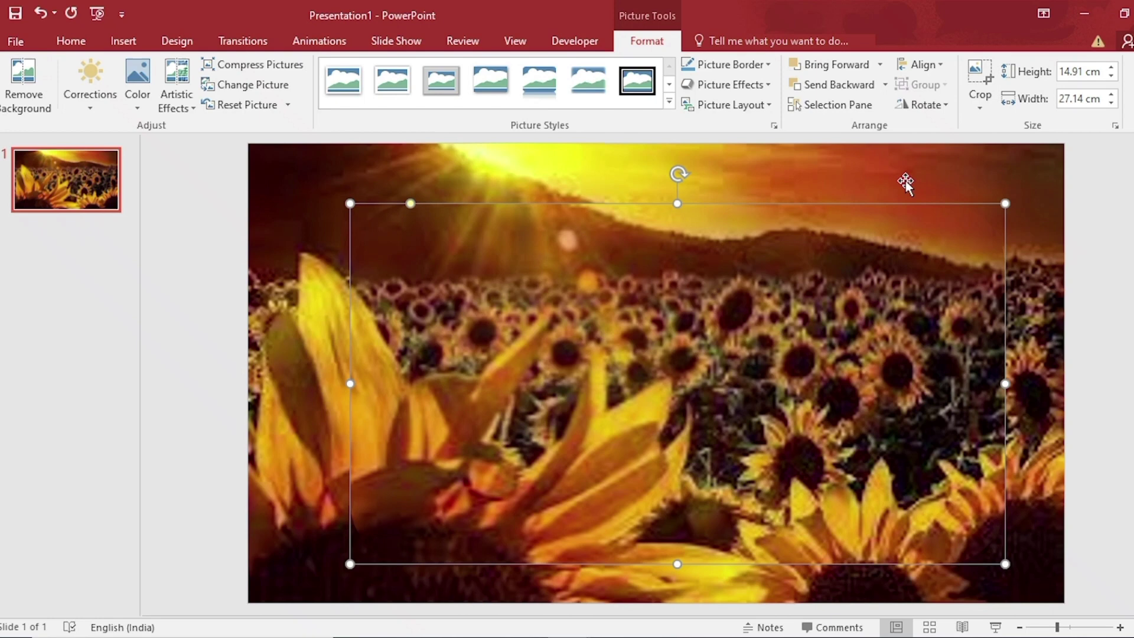
Step: Align the rounded-rectangle picture to the centre and middle of the slide
{"action": "left_click", "coordinate": [933, 63]}
{"action": "left_click", "coordinate": [941, 107]}
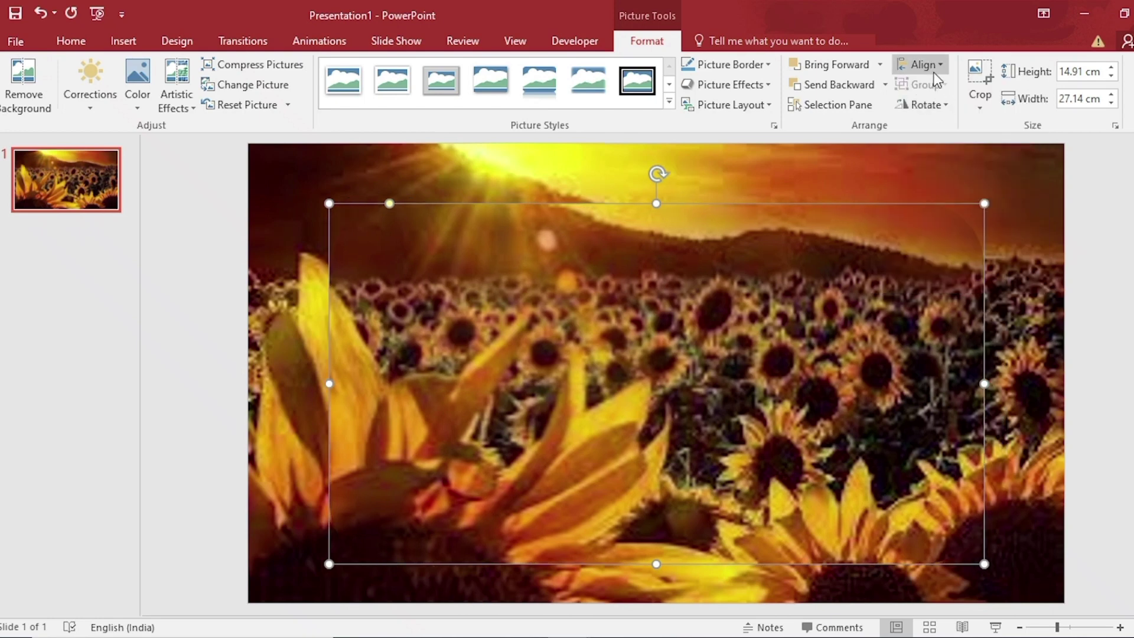
{"action": "left_click", "coordinate": [930, 64]}
{"action": "left_click", "coordinate": [939, 172]}
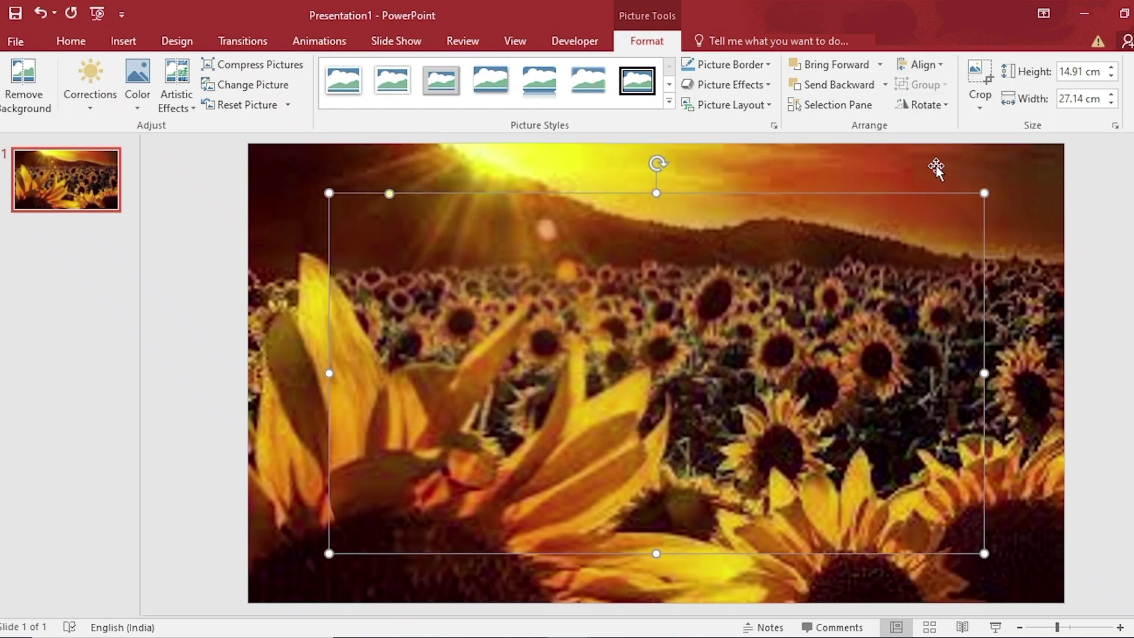
Step: Set the inset photo's Picture Corrections sharpness to -100% to blur it
{"action": "right_click", "coordinate": [788, 292]}
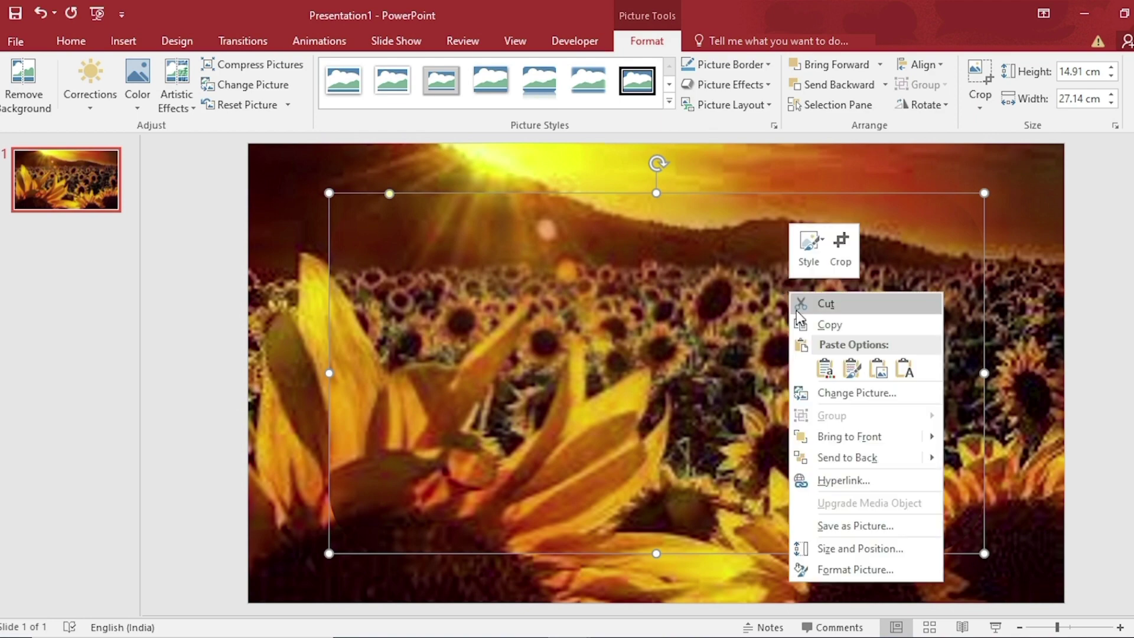
{"action": "left_click", "coordinate": [832, 570]}
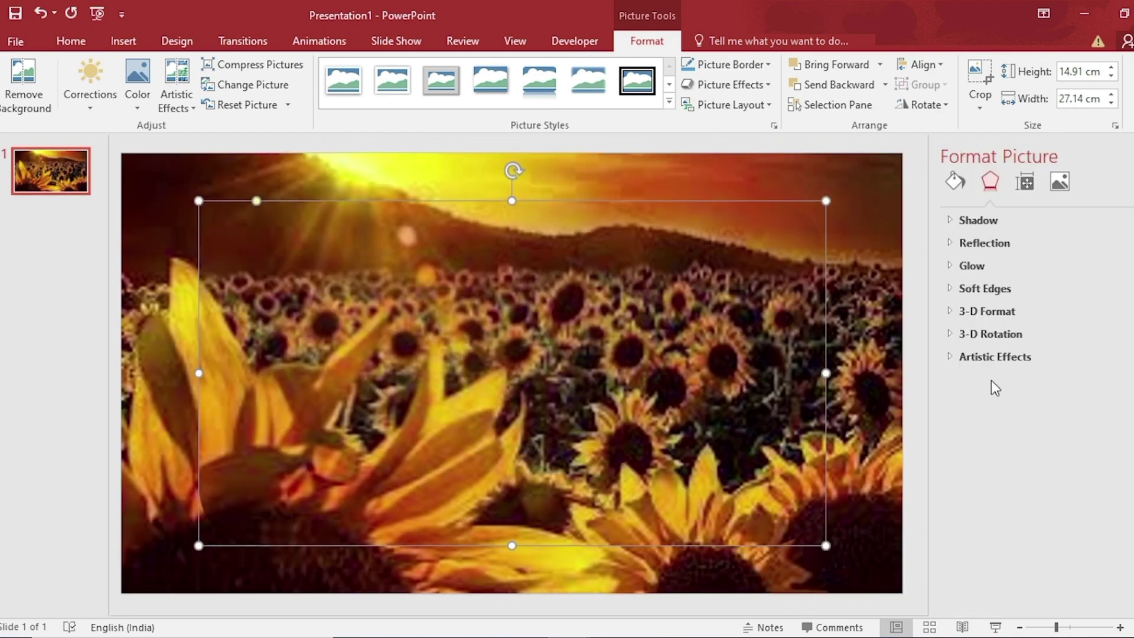
{"action": "left_click", "coordinate": [1061, 177]}
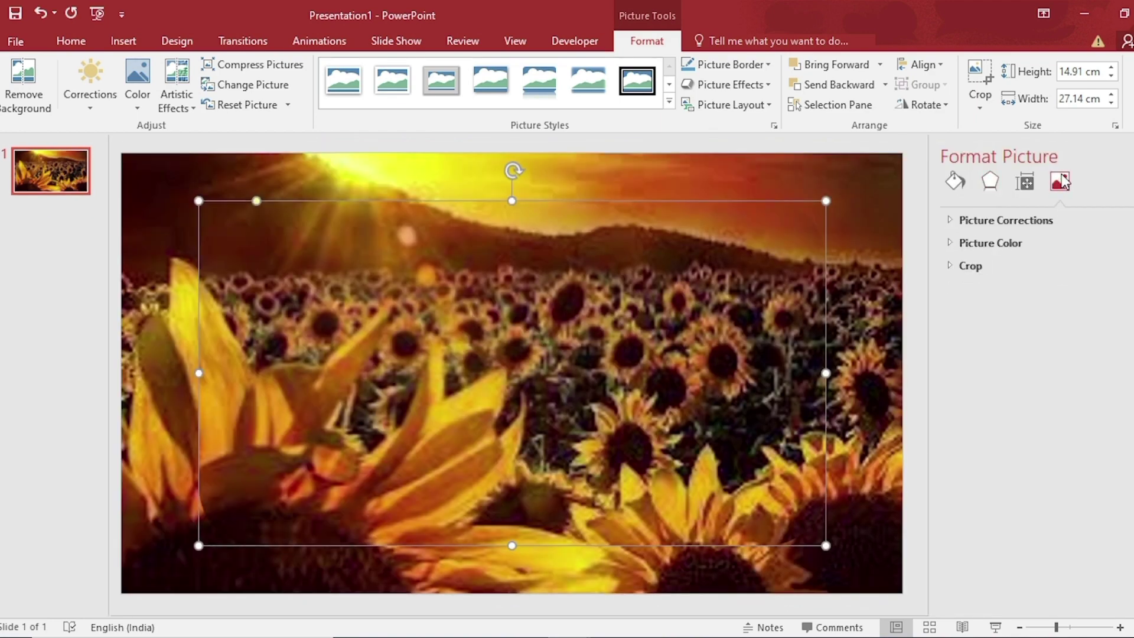
{"action": "left_click", "coordinate": [1052, 222]}
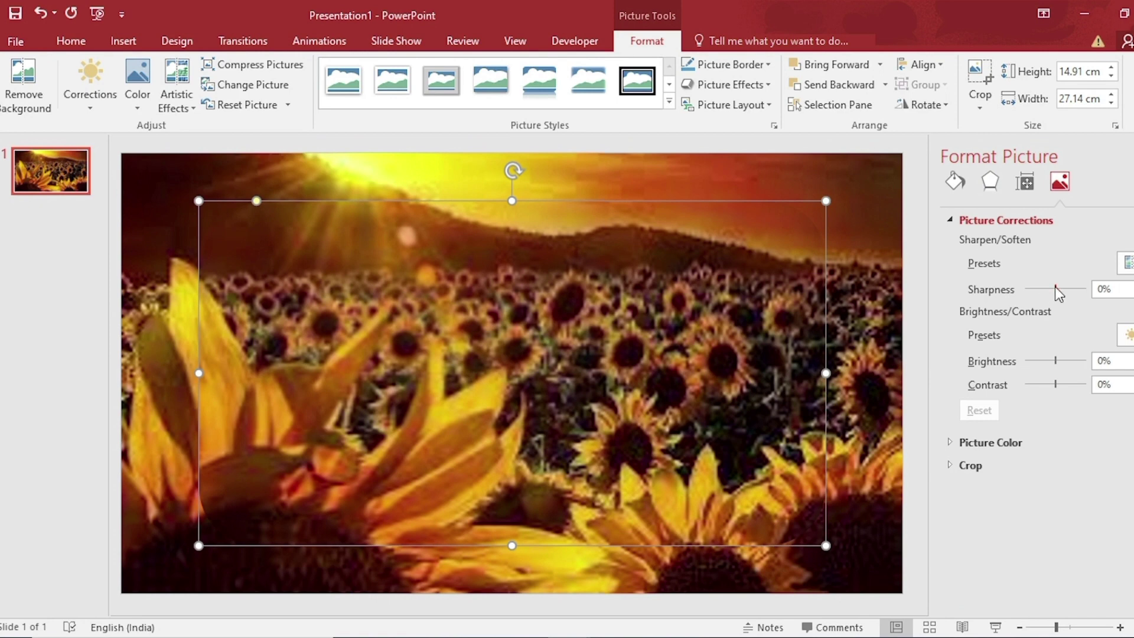
{"action": "left_click_drag", "start_coordinate": [1055, 290], "coordinate": [1006, 291]}
{"action": "key", "text": "ctrl+v"}
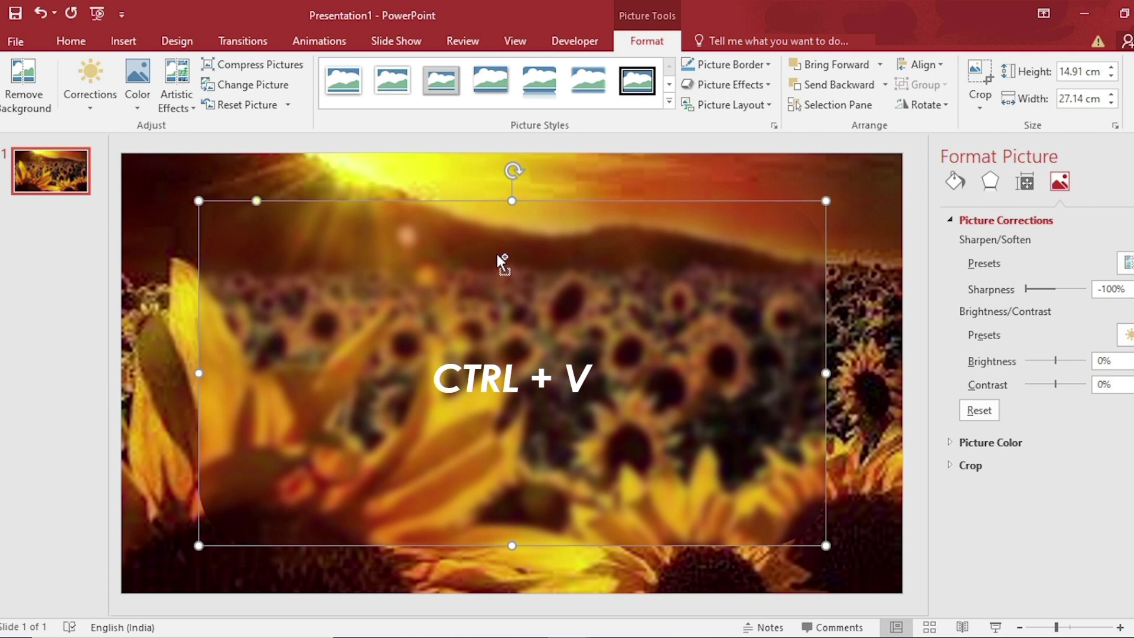
Step: Paste the flower icon, make it 5 cm high and 100% bright (white), and centre it horizontally
{"action": "key", "text": "ctrl+v"}
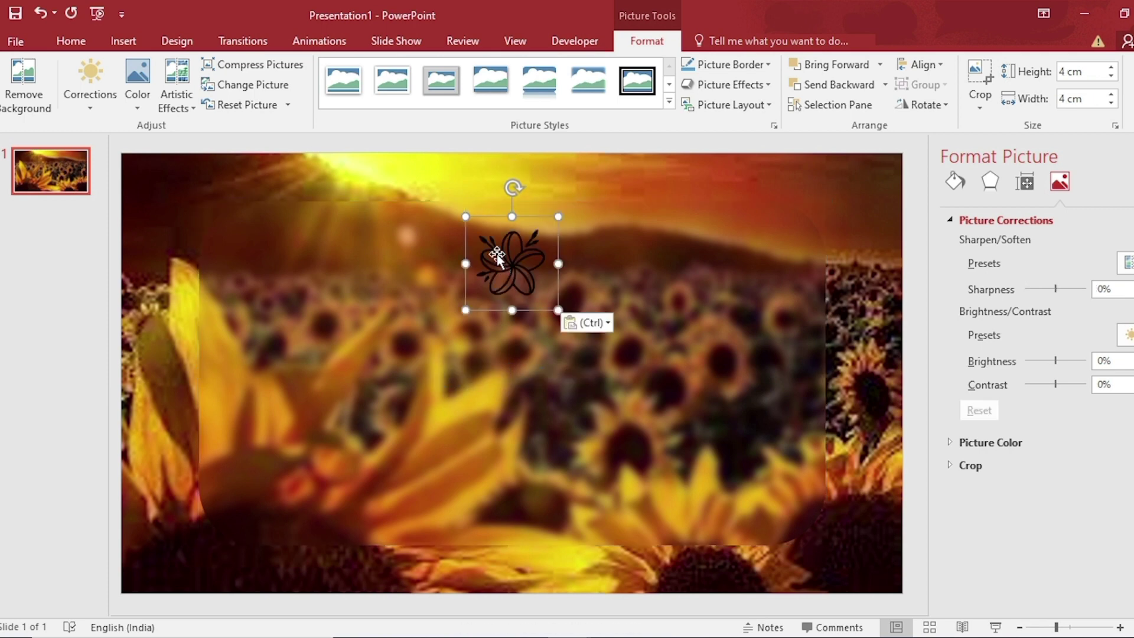
{"action": "left_click", "coordinate": [1063, 71]}
{"action": "type", "text": "5"}
{"action": "key", "text": "Return"}
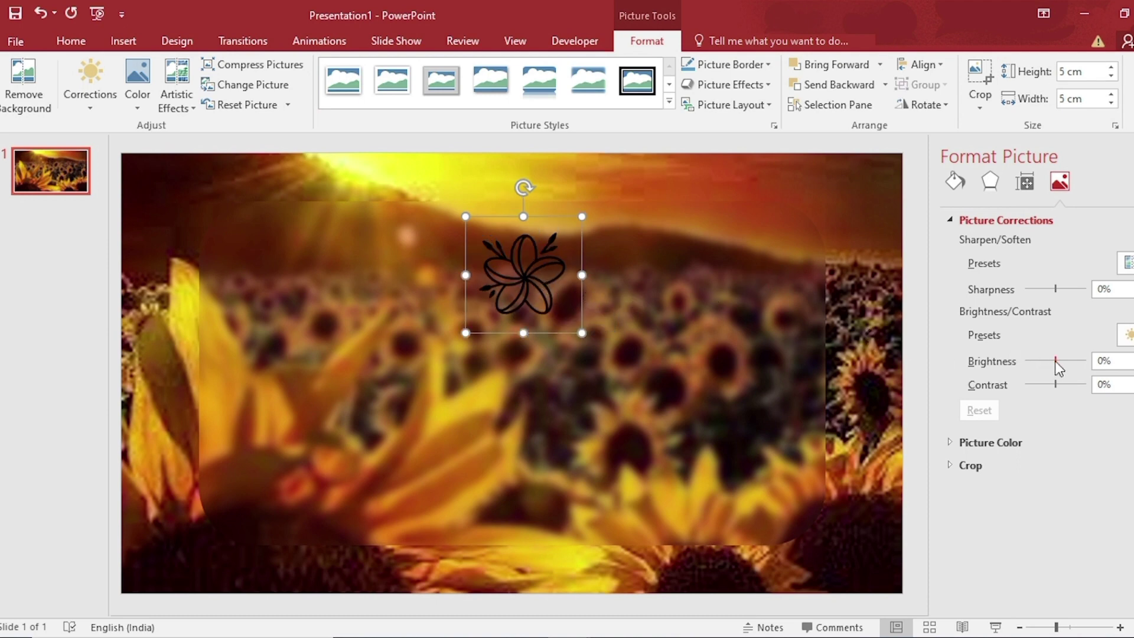
{"action": "left_click_drag", "start_coordinate": [1056, 361], "coordinate": [1114, 360]}
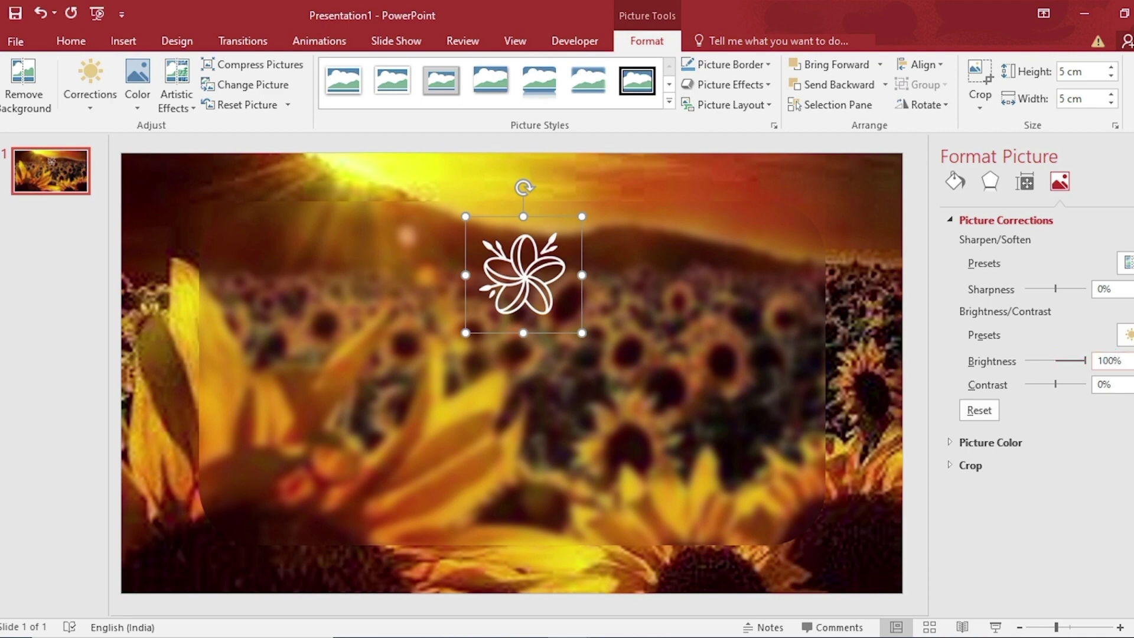
{"action": "left_click", "coordinate": [1129, 156]}
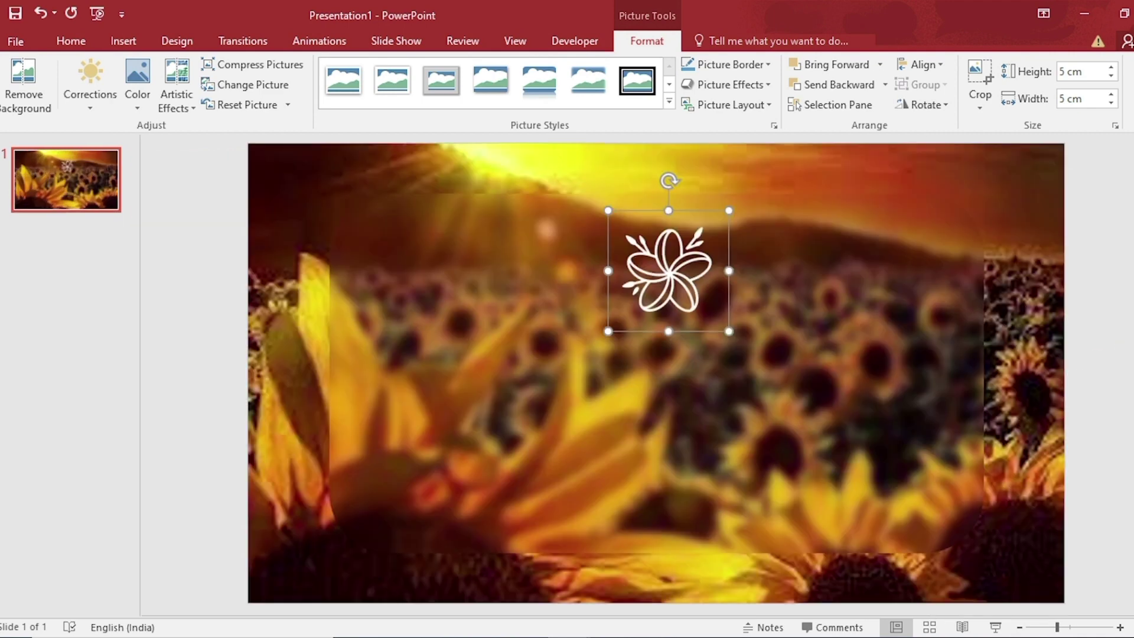
{"action": "left_click", "coordinate": [927, 65]}
{"action": "left_click", "coordinate": [942, 107]}
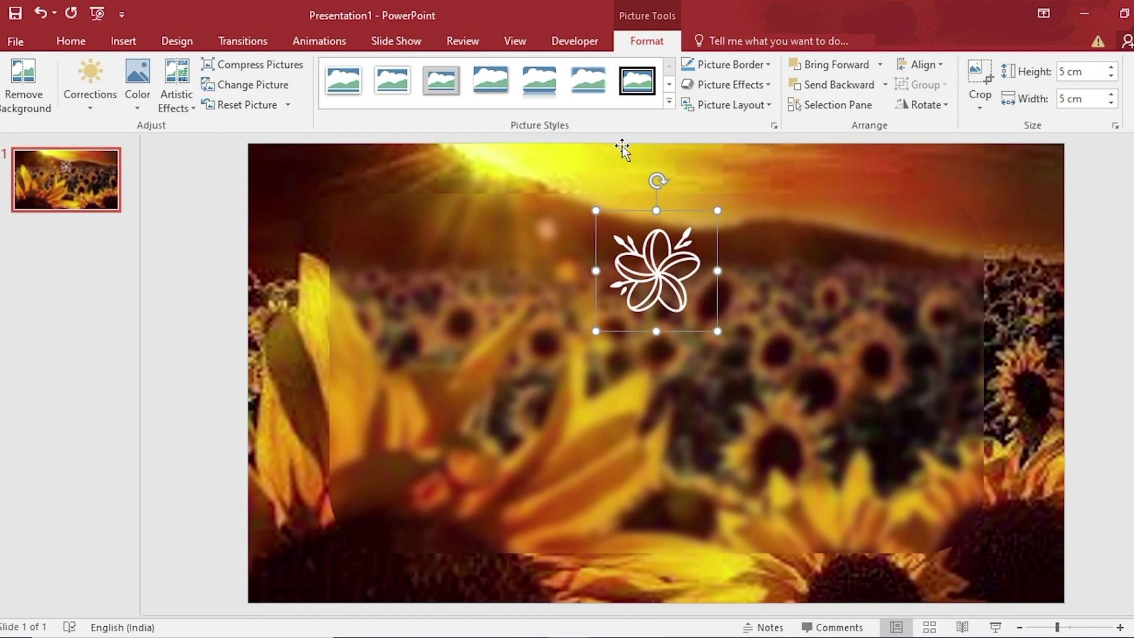
Step: Insert a WordArt text box in a chosen style and type the title FLOWER
{"action": "left_click", "coordinate": [121, 41]}
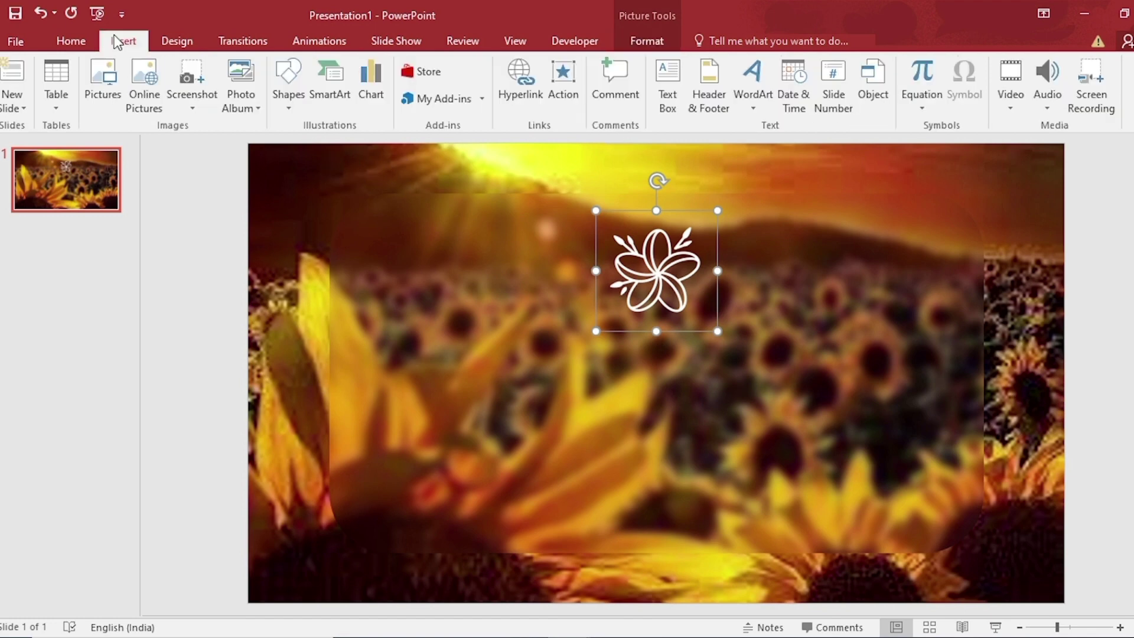
{"action": "left_click", "coordinate": [760, 104]}
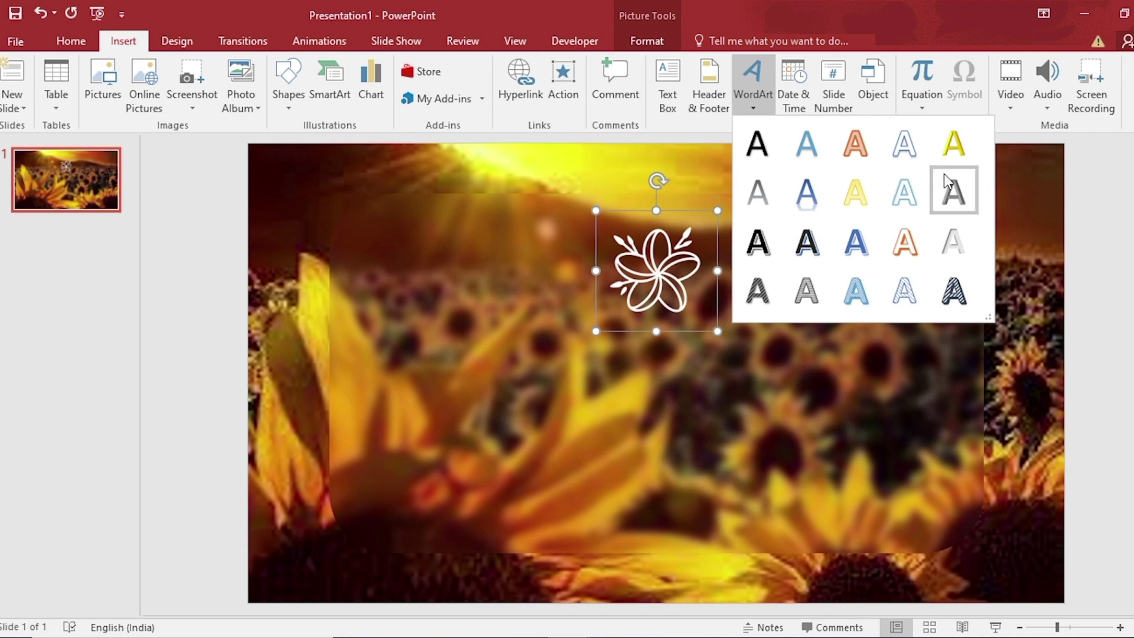
{"action": "left_click", "coordinate": [956, 150]}
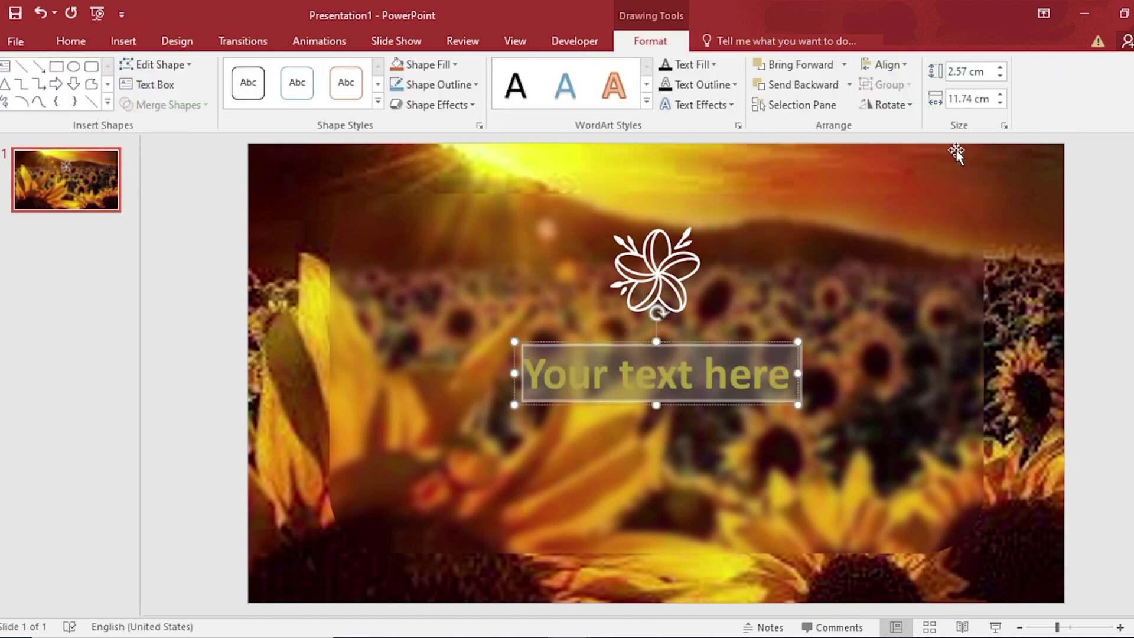
{"action": "type", "text": "FLOWER"}
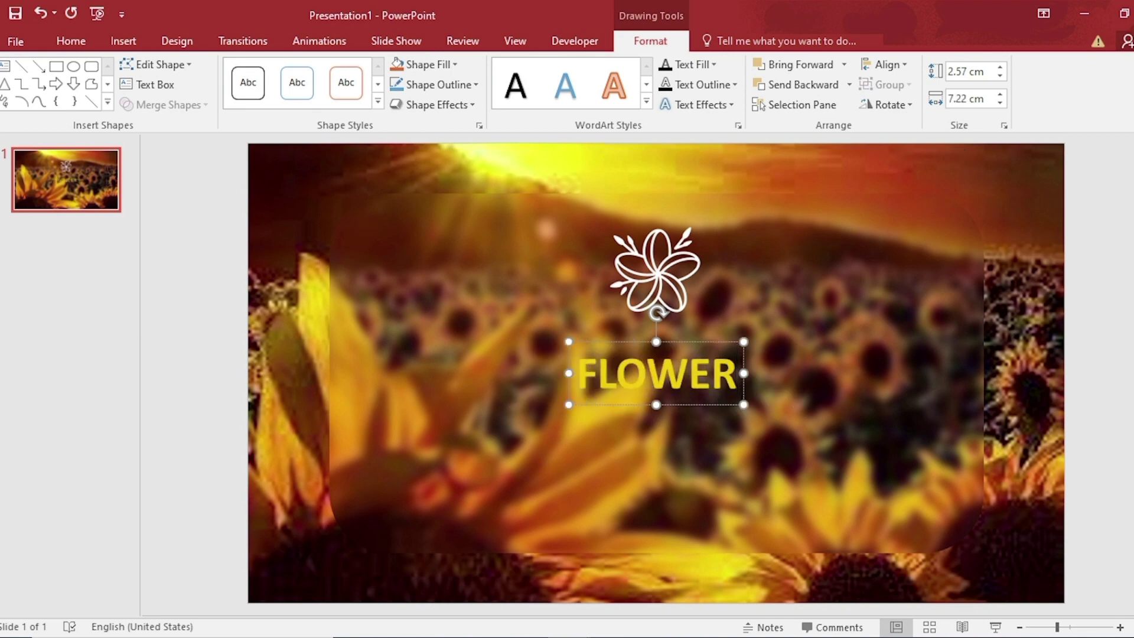
Step: Set FLOWER in Berlin Sans FB Demi and enlarge it to 115 pt
{"action": "key", "text": "ctrl+a"}
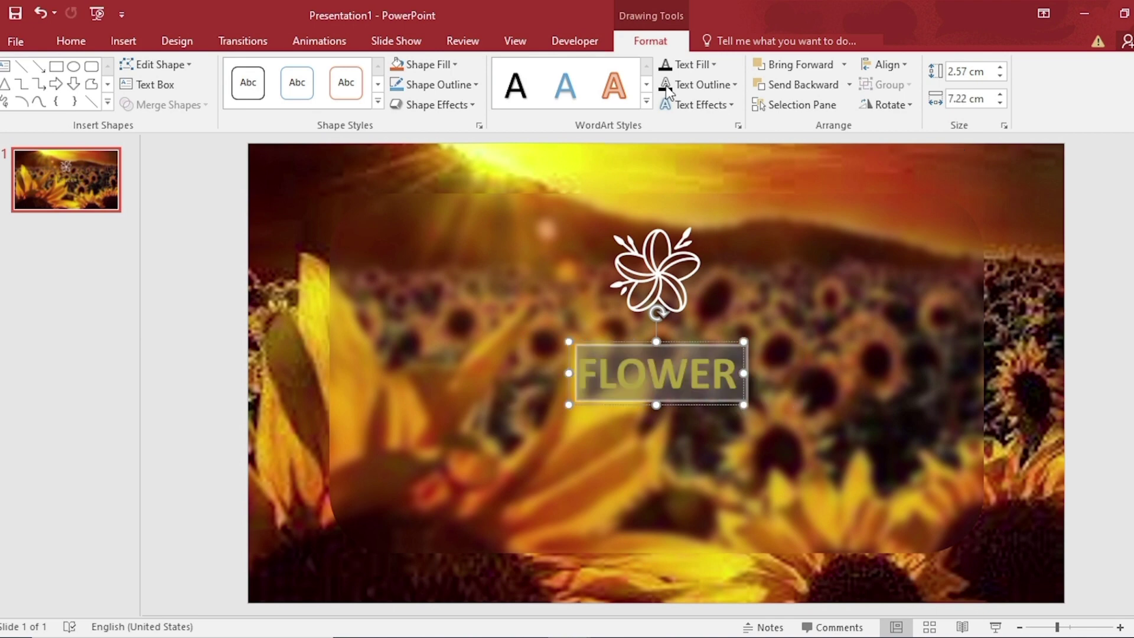
{"action": "left_click", "coordinate": [71, 42]}
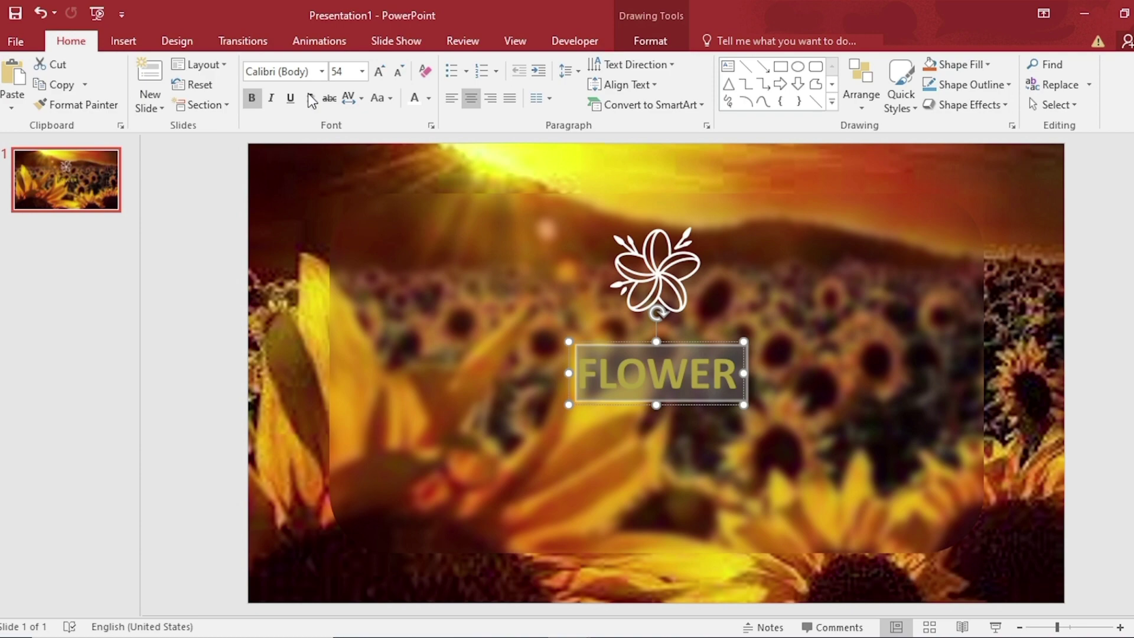
{"action": "left_click", "coordinate": [322, 71]}
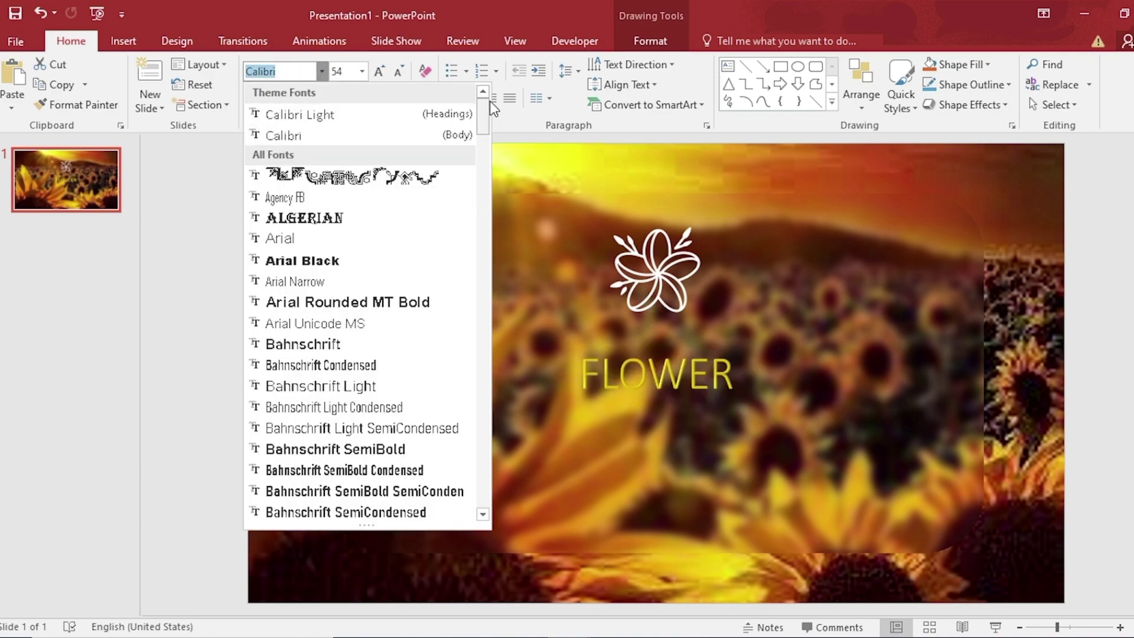
{"action": "scroll", "coordinate": [449, 177], "scroll_direction": "down", "scroll_amount": 8}
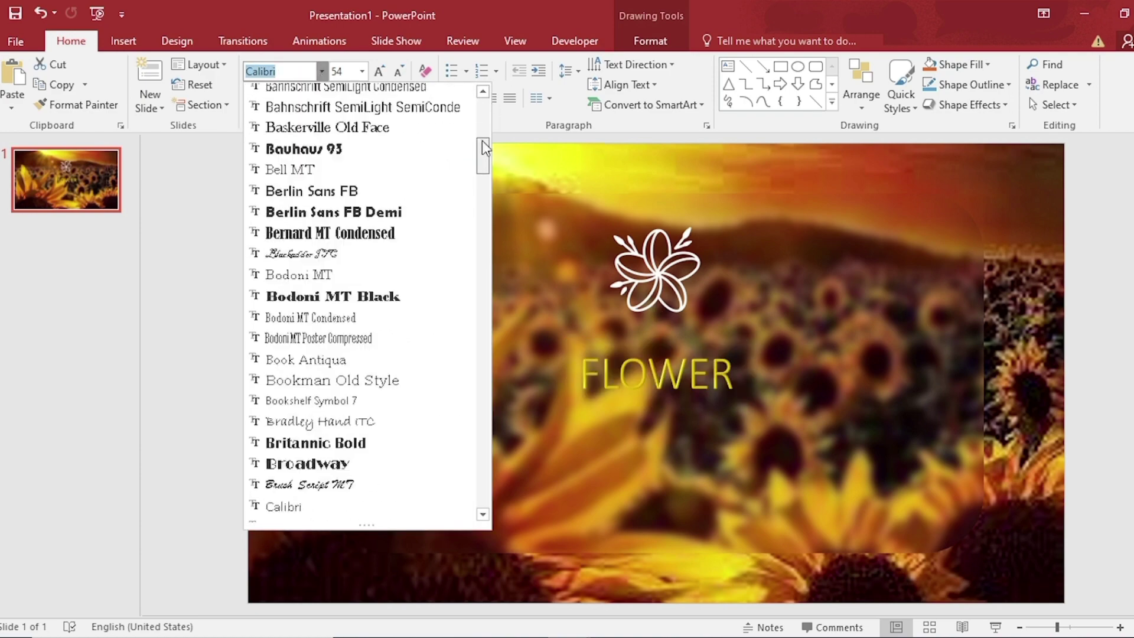
{"action": "left_click", "coordinate": [404, 206]}
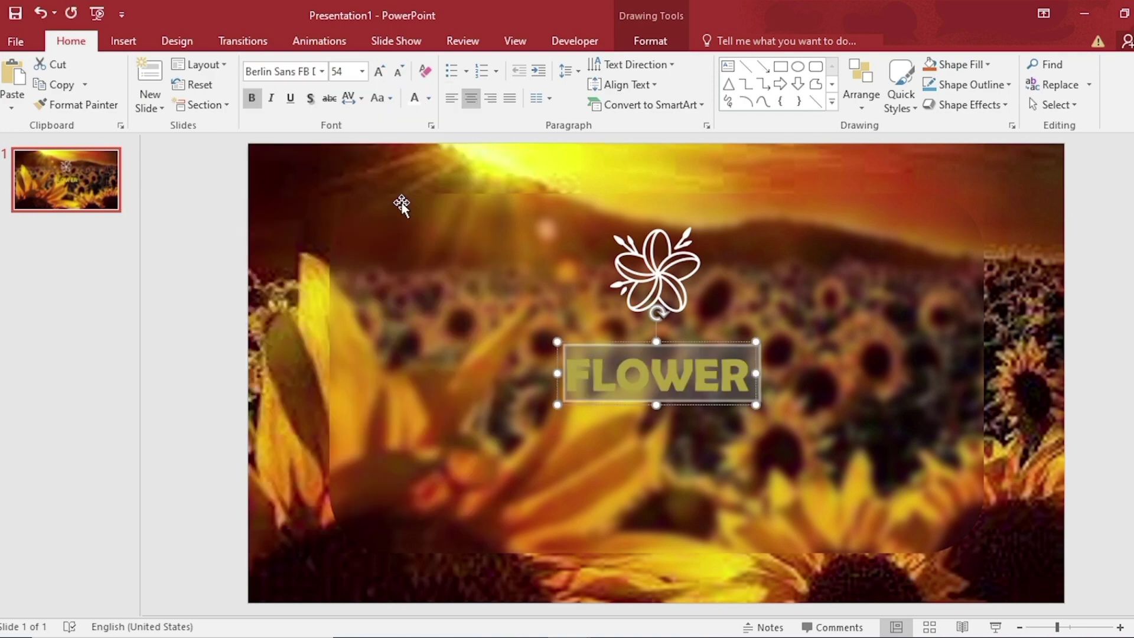
{"action": "left_click", "coordinate": [379, 71]}
{"action": "left_click", "coordinate": [379, 71]}
{"action": "left_click", "coordinate": [379, 71]}
{"action": "left_click", "coordinate": [379, 71]}
{"action": "left_click", "coordinate": [379, 71]}
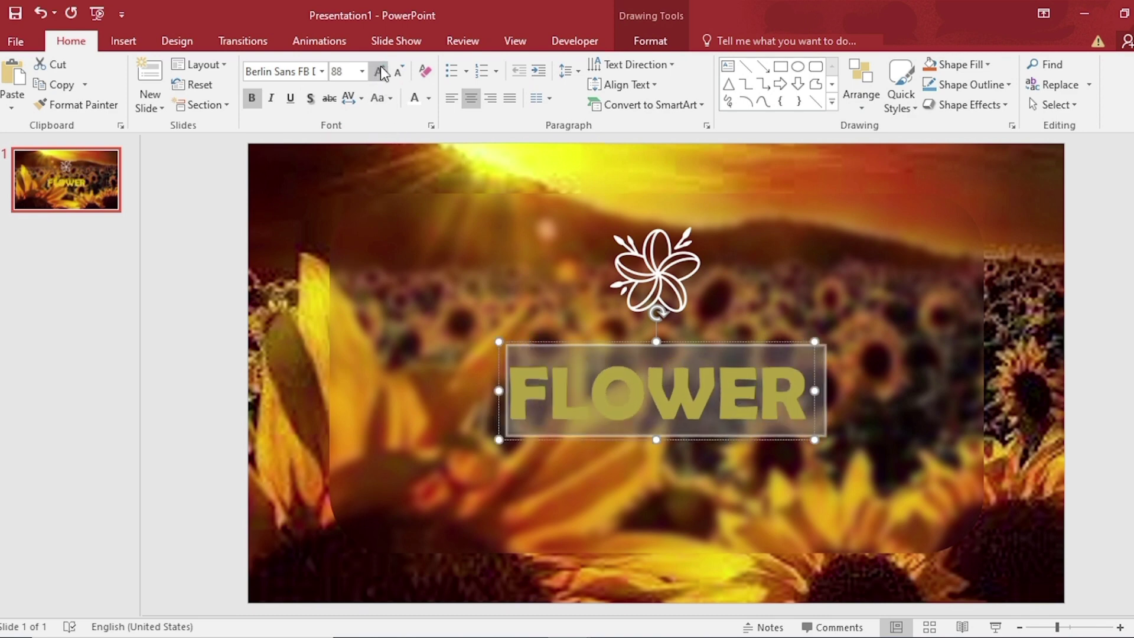
{"action": "left_click", "coordinate": [379, 71]}
{"action": "left_click", "coordinate": [379, 72]}
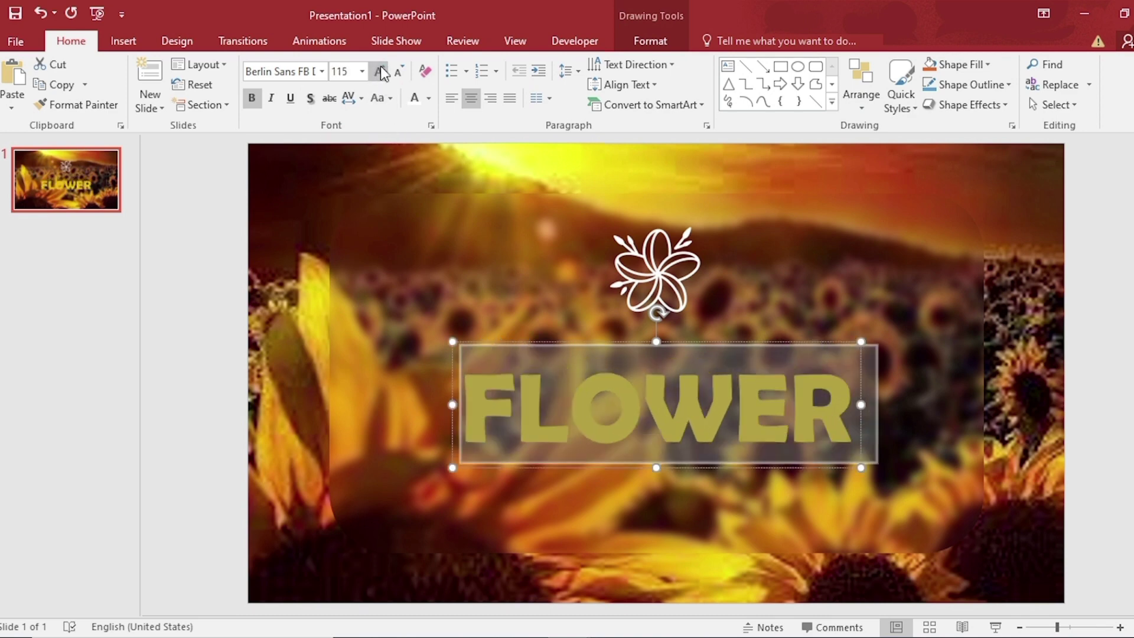
Step: Make the FLOWER title white and position it centred beneath the icon
{"action": "left_click", "coordinate": [429, 99]}
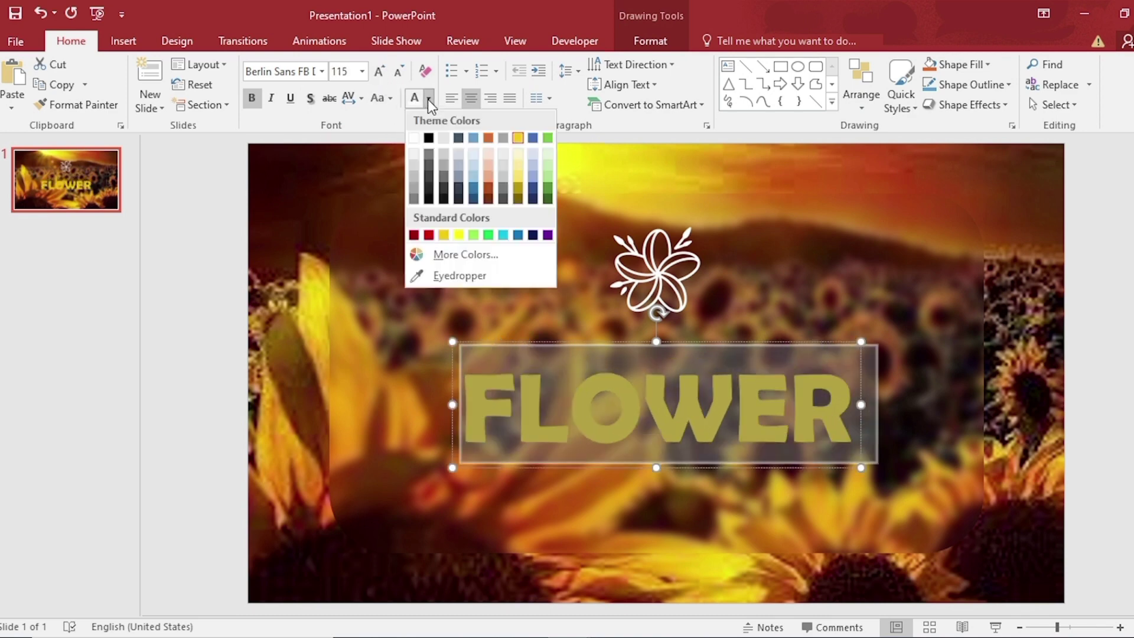
{"action": "left_click", "coordinate": [414, 139]}
{"action": "left_click_drag", "start_coordinate": [685, 336], "coordinate": [689, 315]}
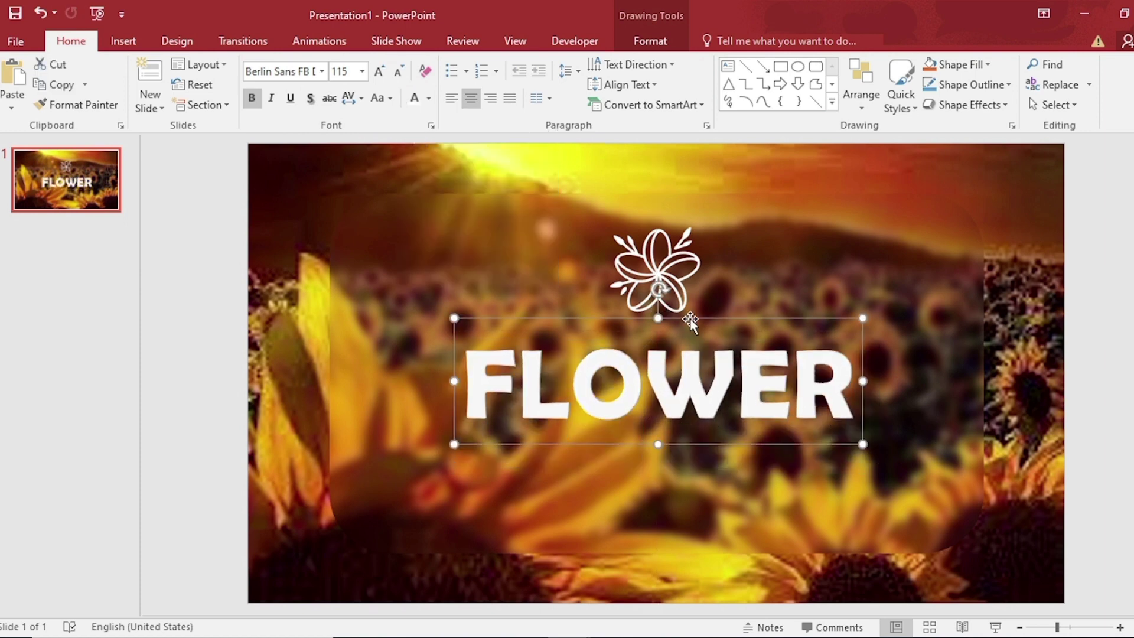
Step: Draw a text box below the FLOWER title and paste the Sadabahar description into it
{"action": "left_click", "coordinate": [127, 47]}
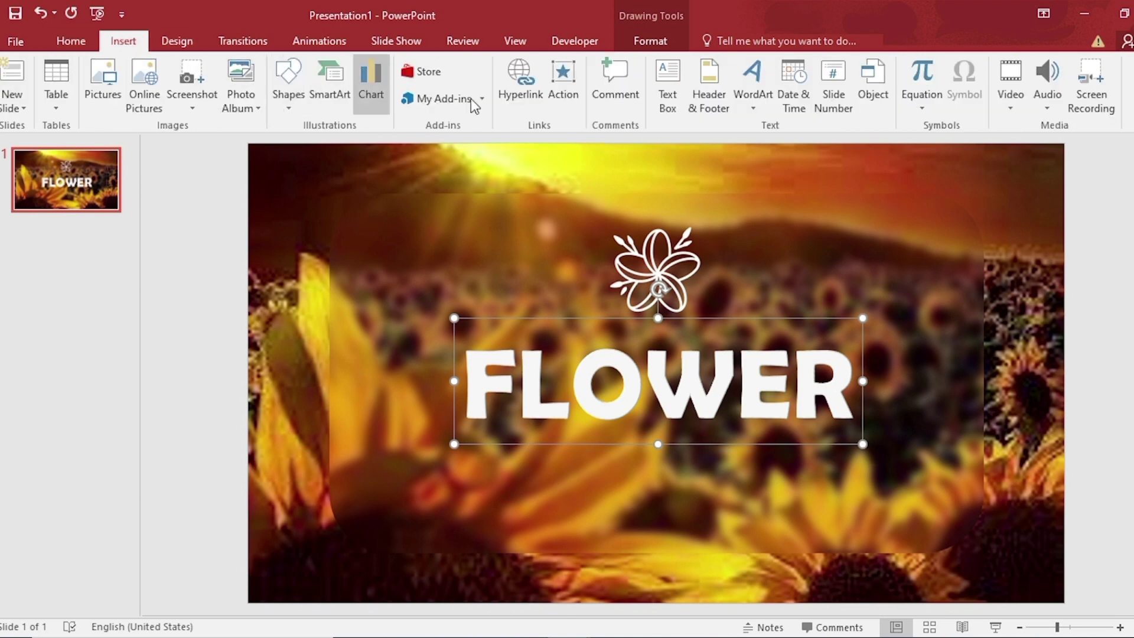
{"action": "left_click", "coordinate": [668, 94]}
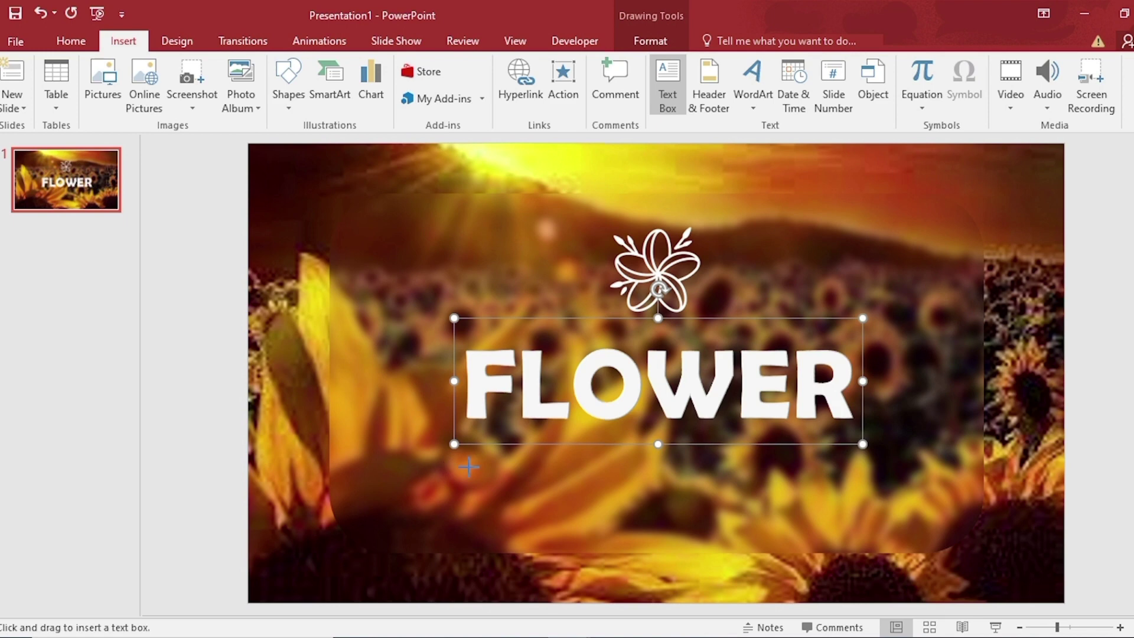
{"action": "left_click_drag", "start_coordinate": [468, 467], "coordinate": [872, 534]}
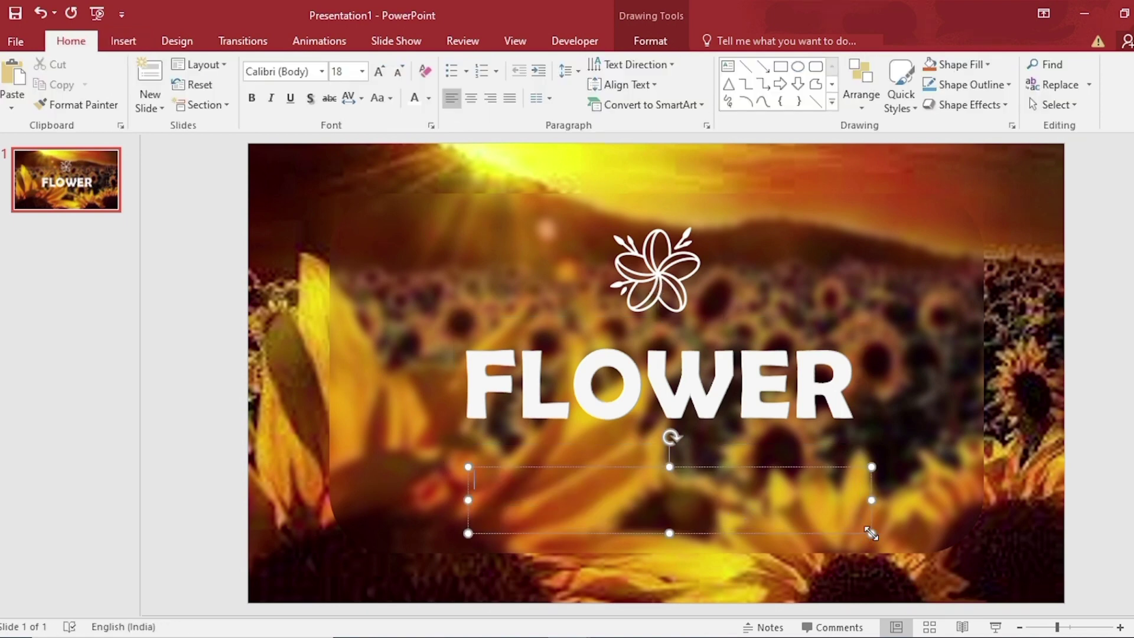
{"action": "key", "text": "ctrl+v"}
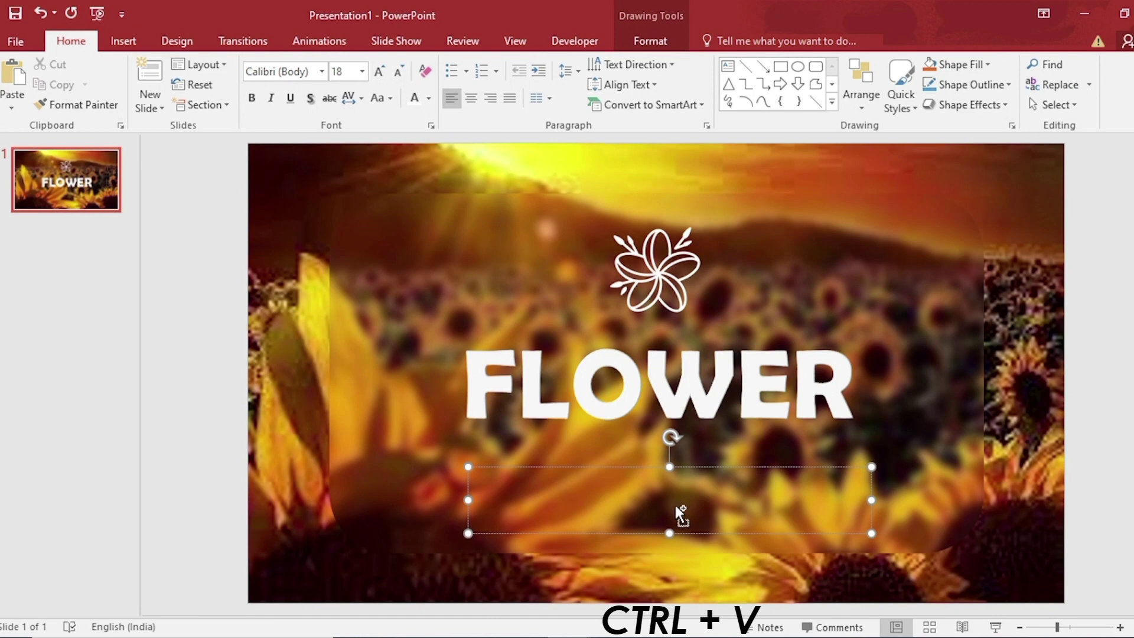
{"action": "type", "text": "Sadabahar is a small shrub bearing purple, pink or white flowers throughout the year and hence called Sadabahar. Natively called periwinkle in English Catharanthus roses originated in Madagascar. This ornamental plant is cultivated throughout tropical and subtropical areas."}
{"action": "left_click", "coordinate": [524, 480]}
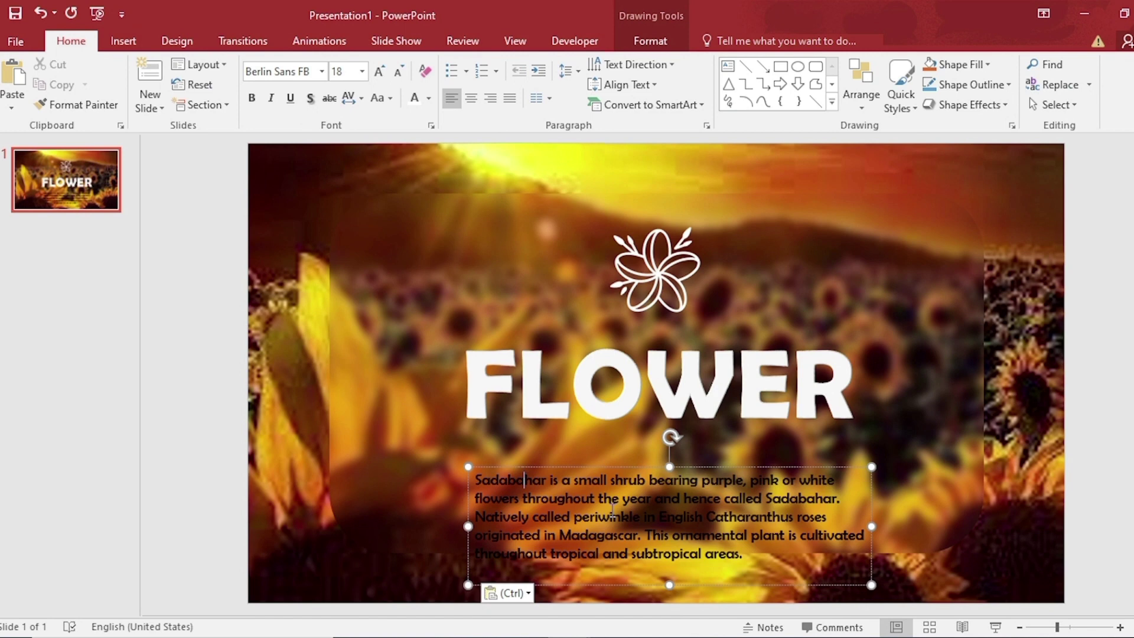
Step: Make the paragraph text white and centre-aligned, and widen its box so it reflows to four lines
{"action": "key", "text": "ctrl+a"}
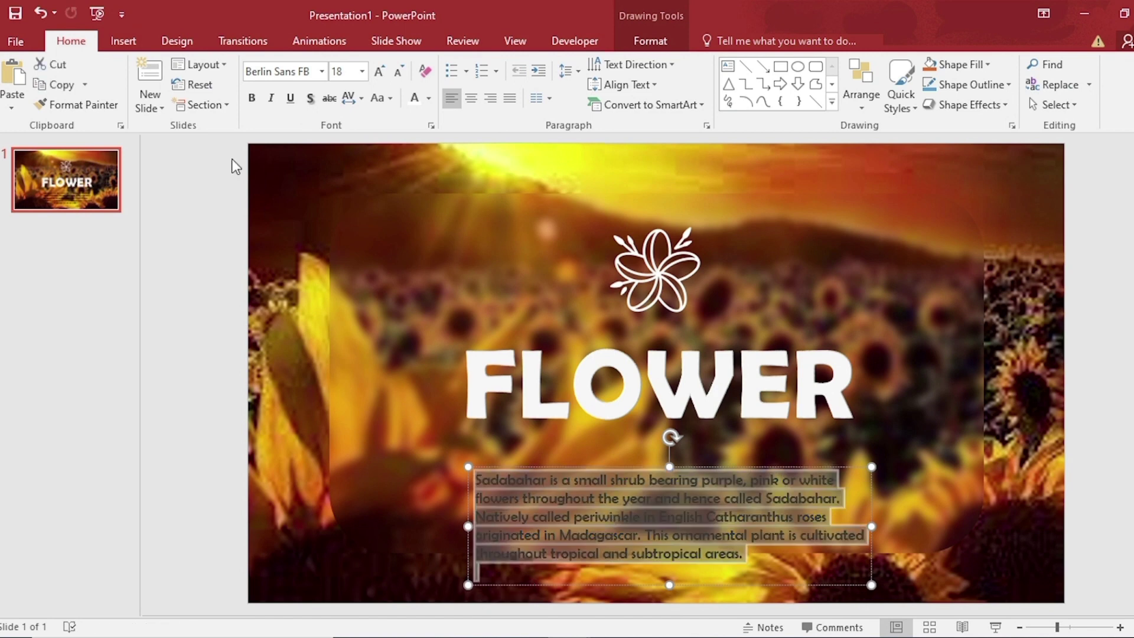
{"action": "left_click", "coordinate": [430, 99]}
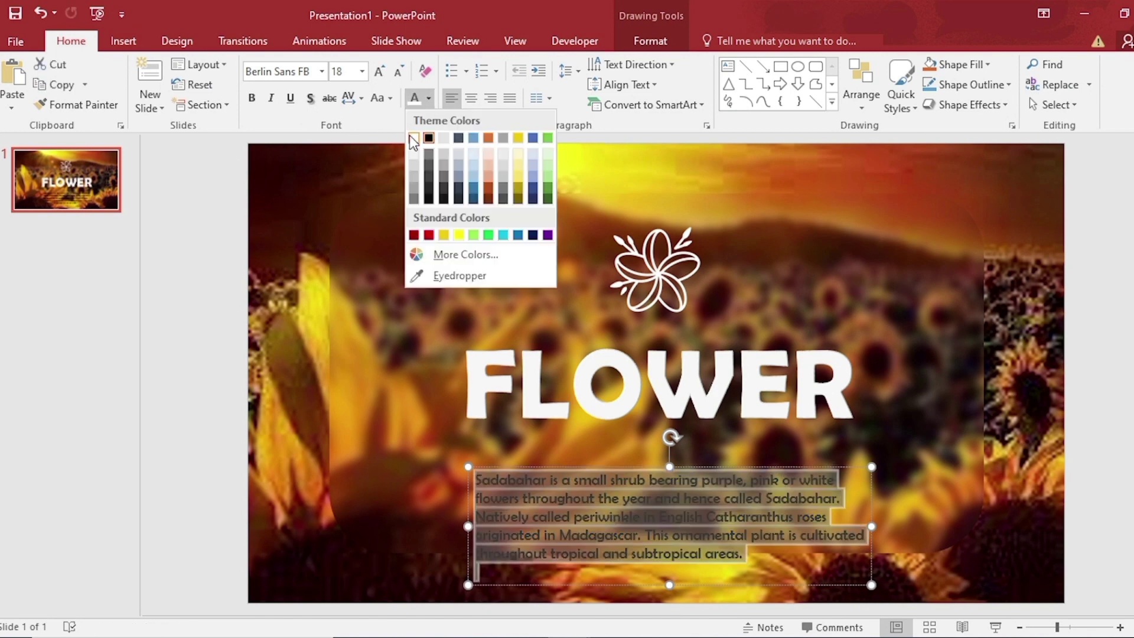
{"action": "left_click", "coordinate": [413, 138]}
{"action": "left_click", "coordinate": [471, 100]}
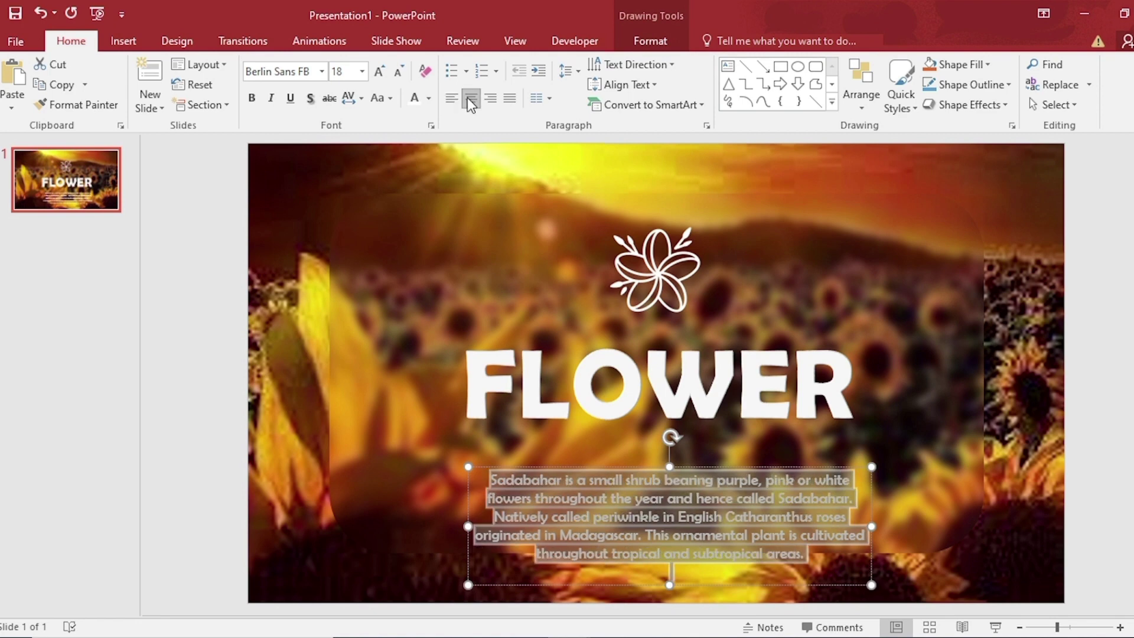
{"action": "left_click_drag", "start_coordinate": [874, 526], "coordinate": [951, 518]}
Step: Centre the paragraph on the slide and move icon, title and paragraph together upward
{"action": "left_click", "coordinate": [654, 41]}
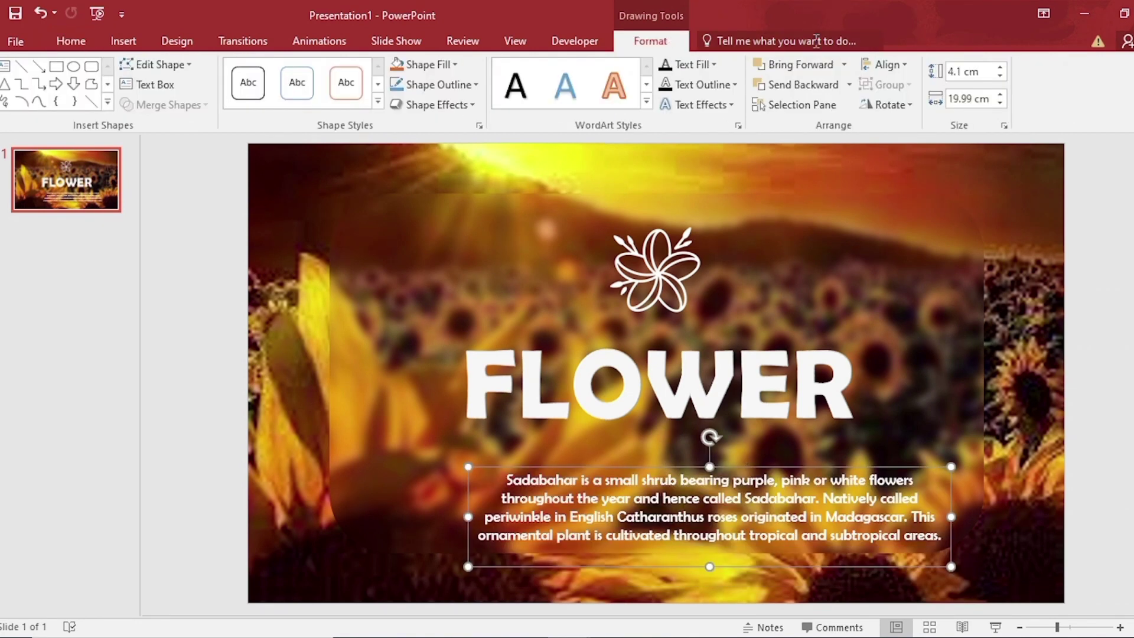
{"action": "left_click", "coordinate": [886, 64]}
{"action": "left_click", "coordinate": [901, 108]}
{"action": "left_click_drag", "start_coordinate": [679, 466], "coordinate": [681, 447]}
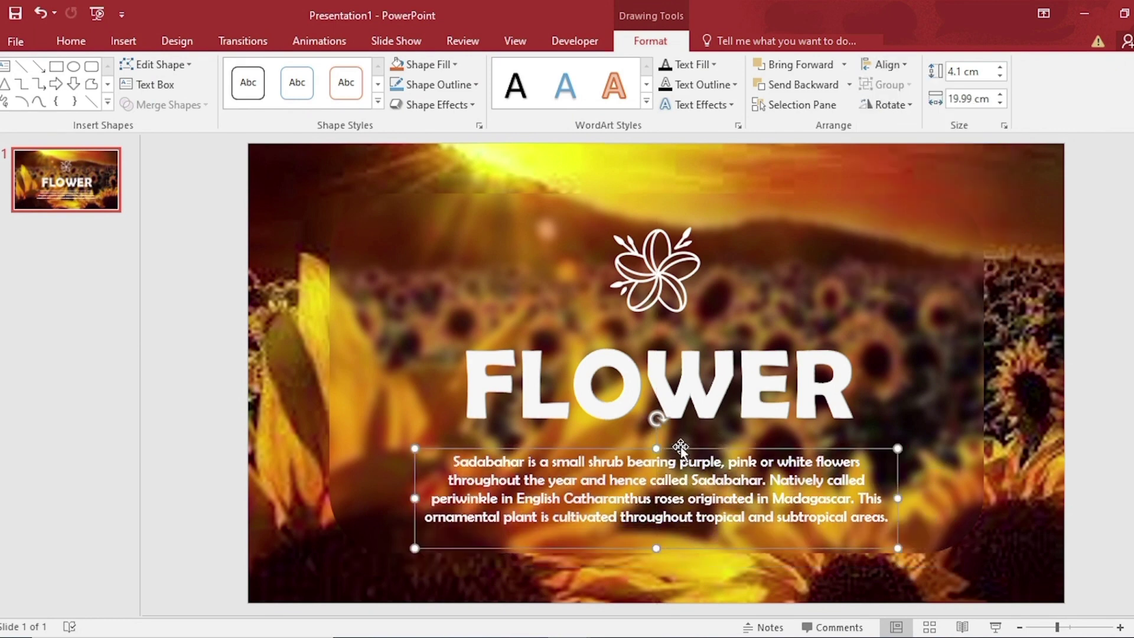
{"action": "left_click", "coordinate": [690, 387], "text": "shift"}
{"action": "left_click", "coordinate": [676, 278], "text": "shift"}
{"action": "left_click_drag", "start_coordinate": [675, 270], "coordinate": [675, 258]}
Step: Apply an Outer Offset shadow to the inset picture and increase its size to 101%
{"action": "left_click", "coordinate": [1103, 466]}
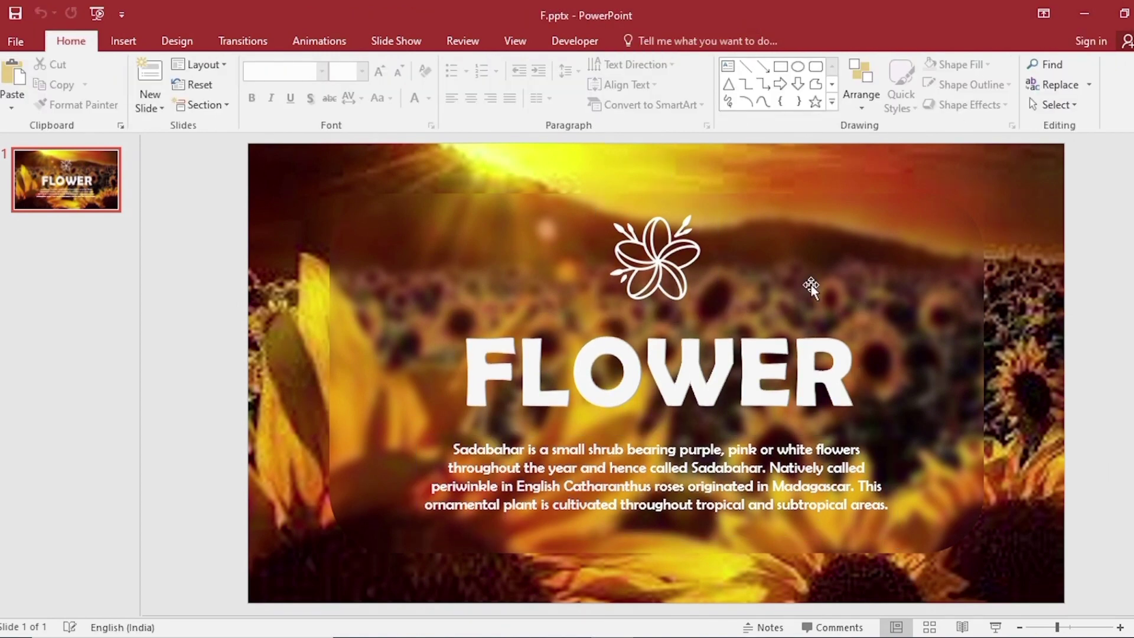
{"action": "left_click", "coordinate": [811, 287]}
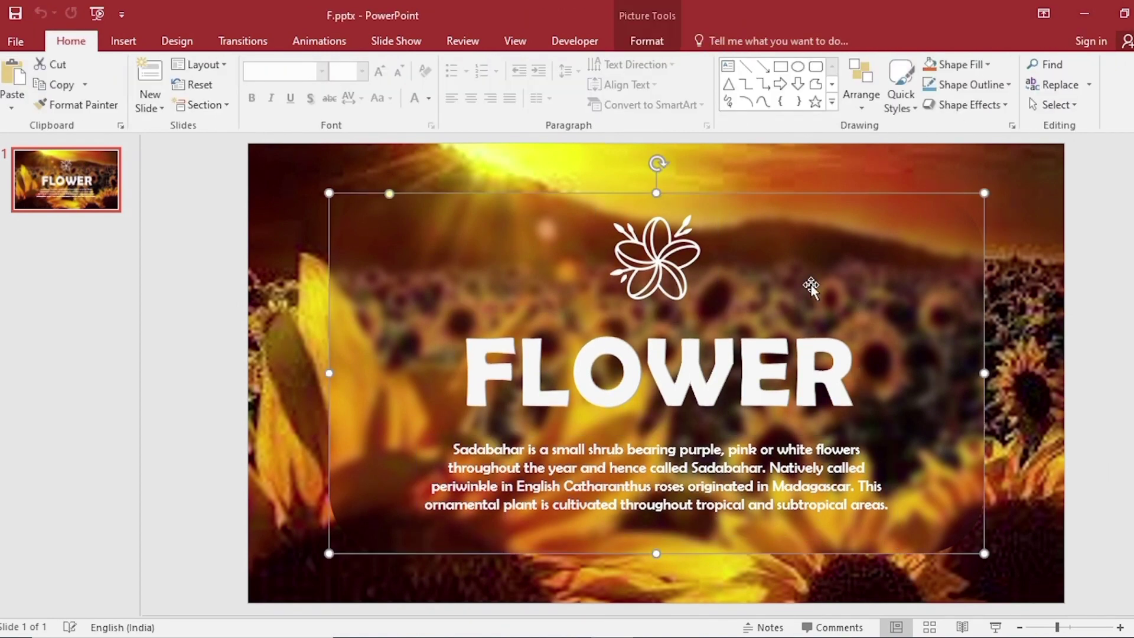
{"action": "right_click", "coordinate": [811, 287]}
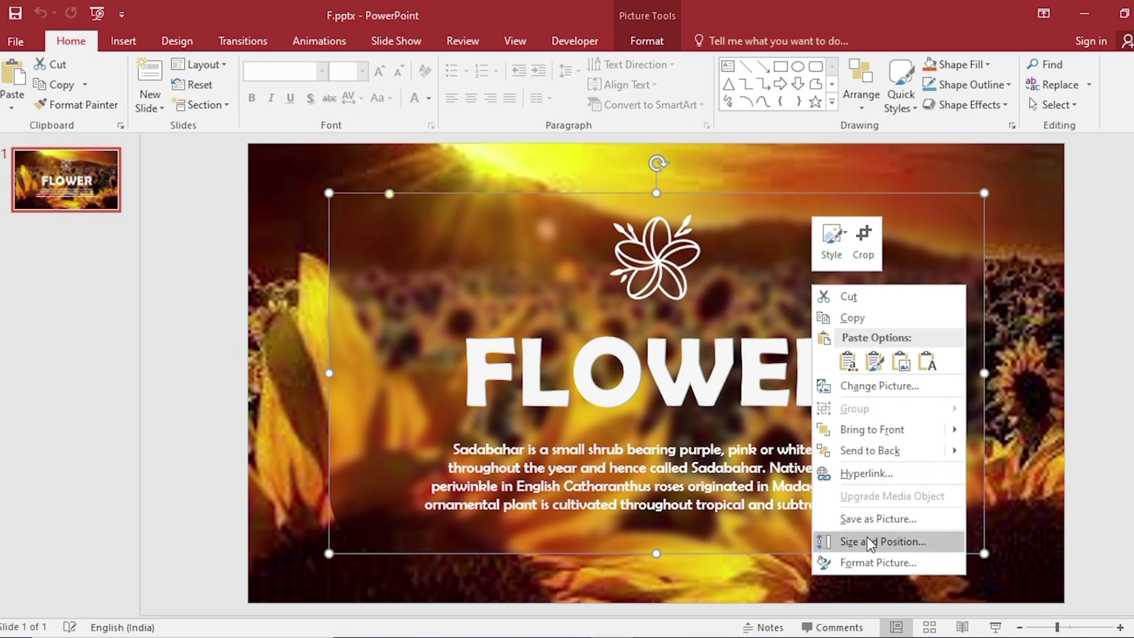
{"action": "left_click", "coordinate": [874, 562]}
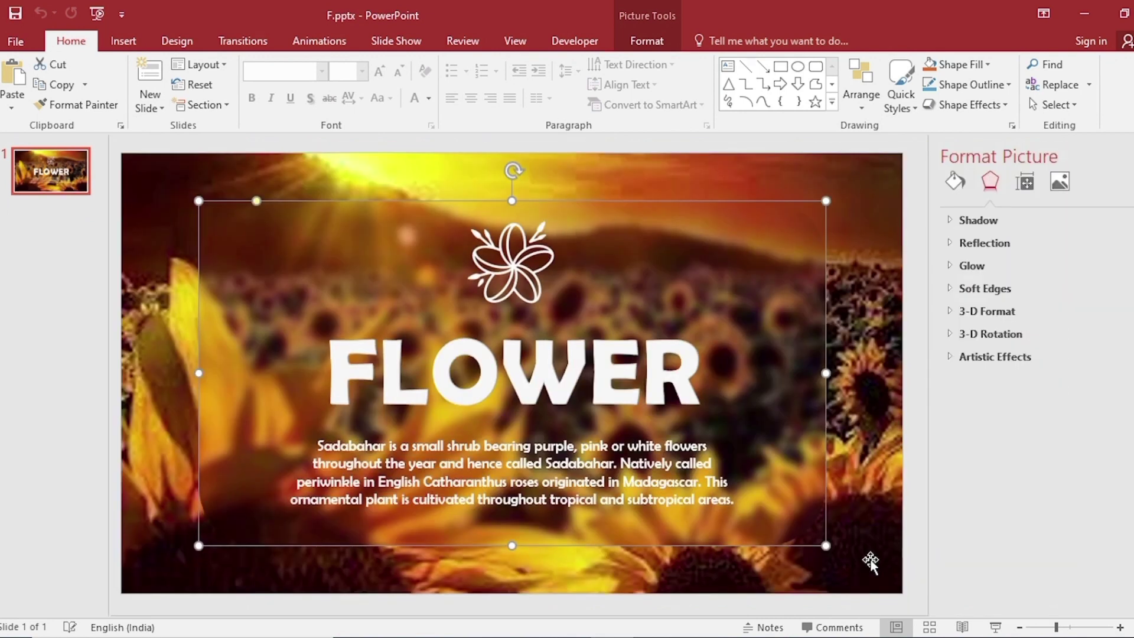
{"action": "left_click", "coordinate": [1026, 229]}
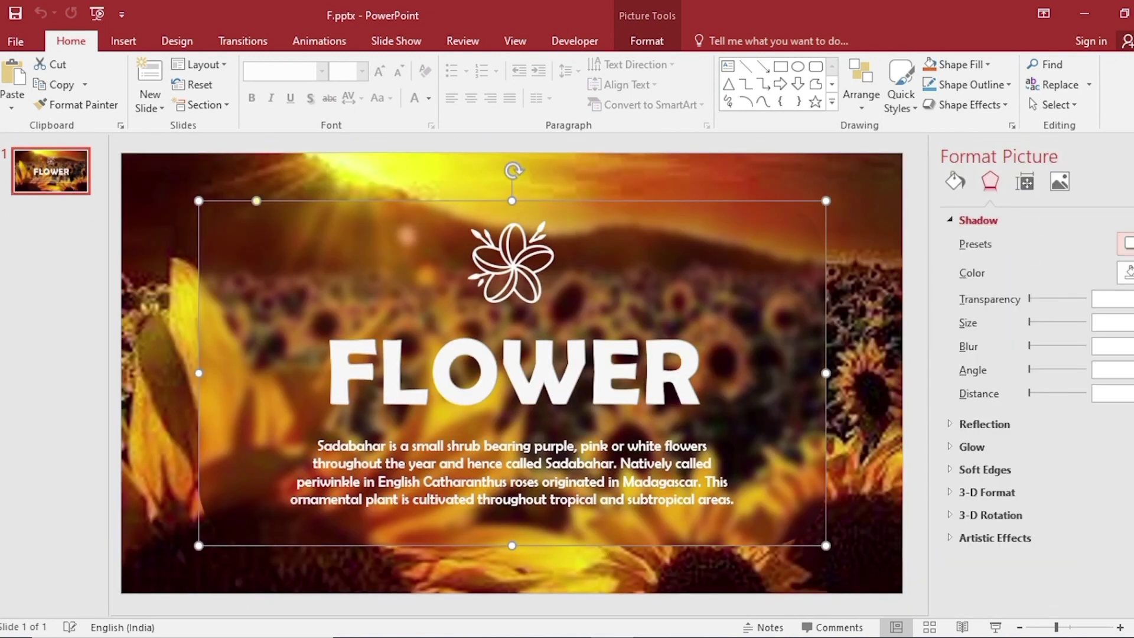
{"action": "left_click", "coordinate": [1125, 243]}
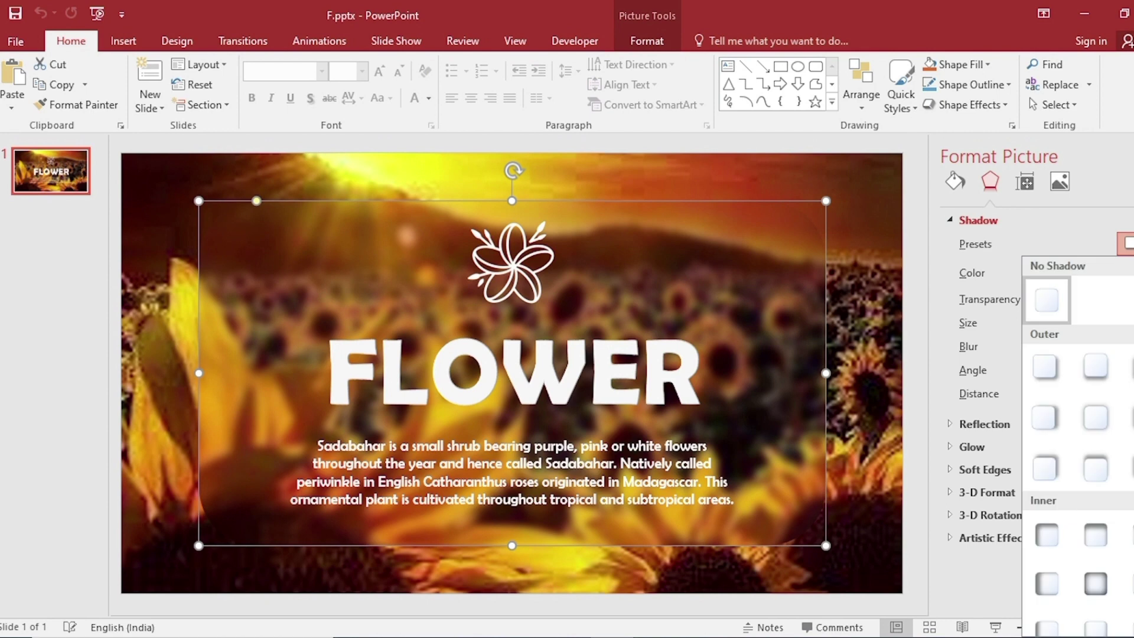
{"action": "left_click", "coordinate": [1045, 367]}
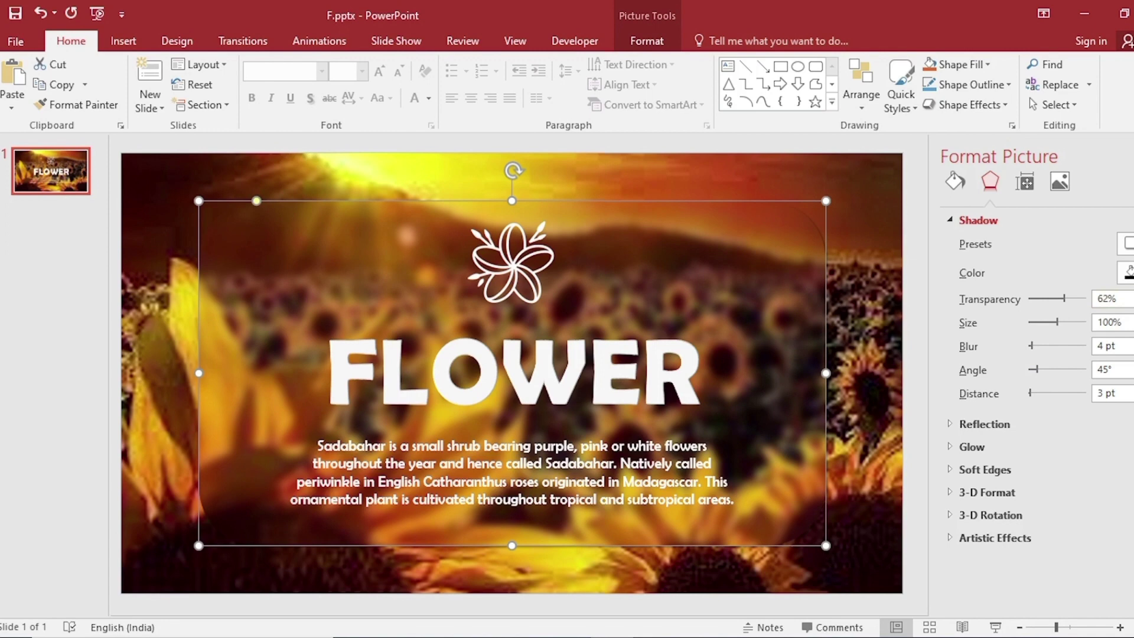
{"action": "left_click_drag", "start_coordinate": [1056, 322], "coordinate": [1057, 322]}
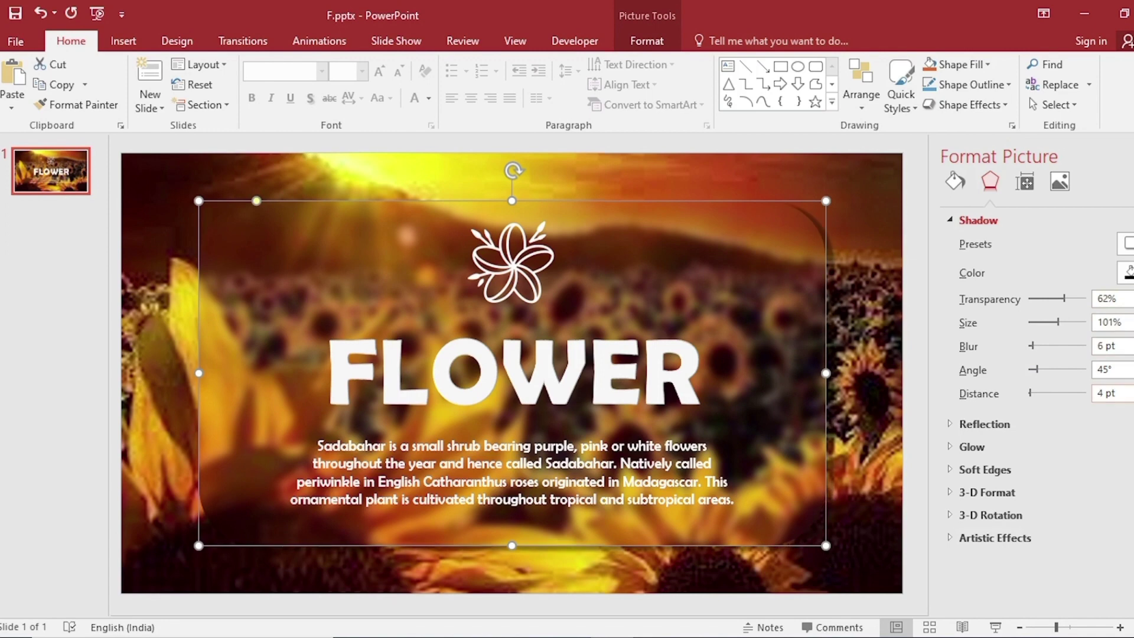
{"action": "left_click", "coordinate": [1125, 156]}
{"action": "left_click", "coordinate": [1080, 331]}
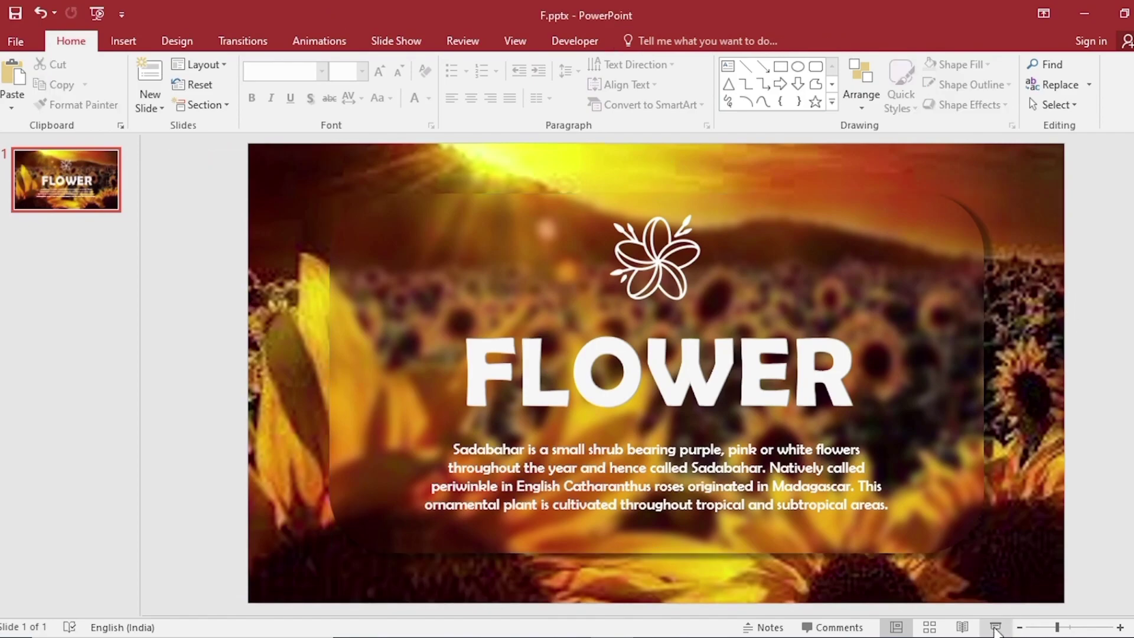